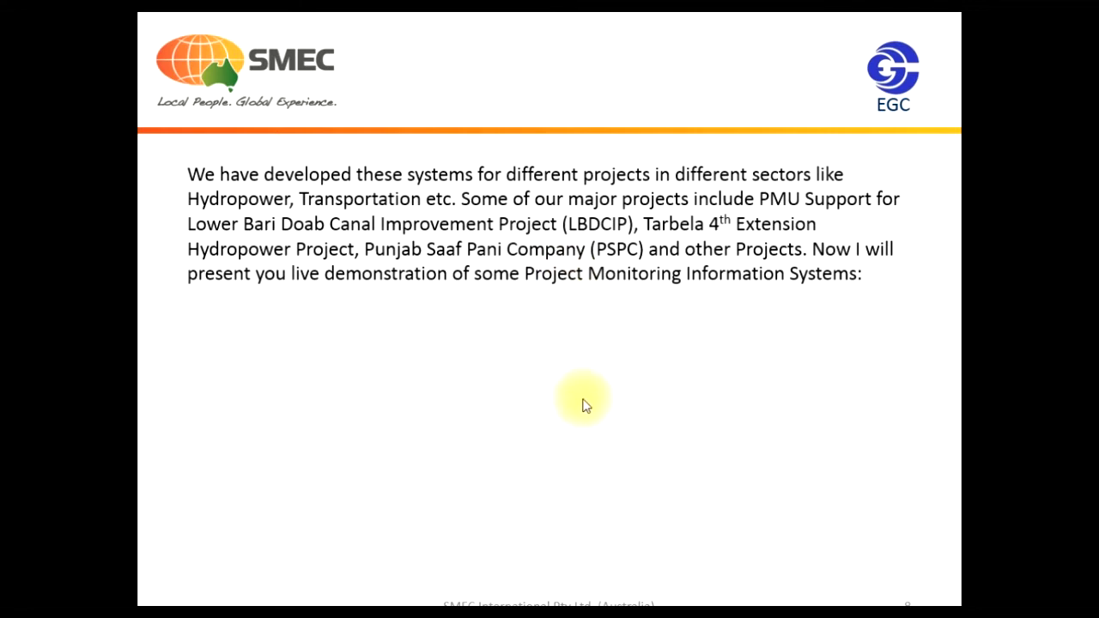
# - Exit the slide show, switch to Chrome and open the DPM-Dashboard of the Tarbela 4th Extension Hydropower Project
pyautogui.press('Escape')
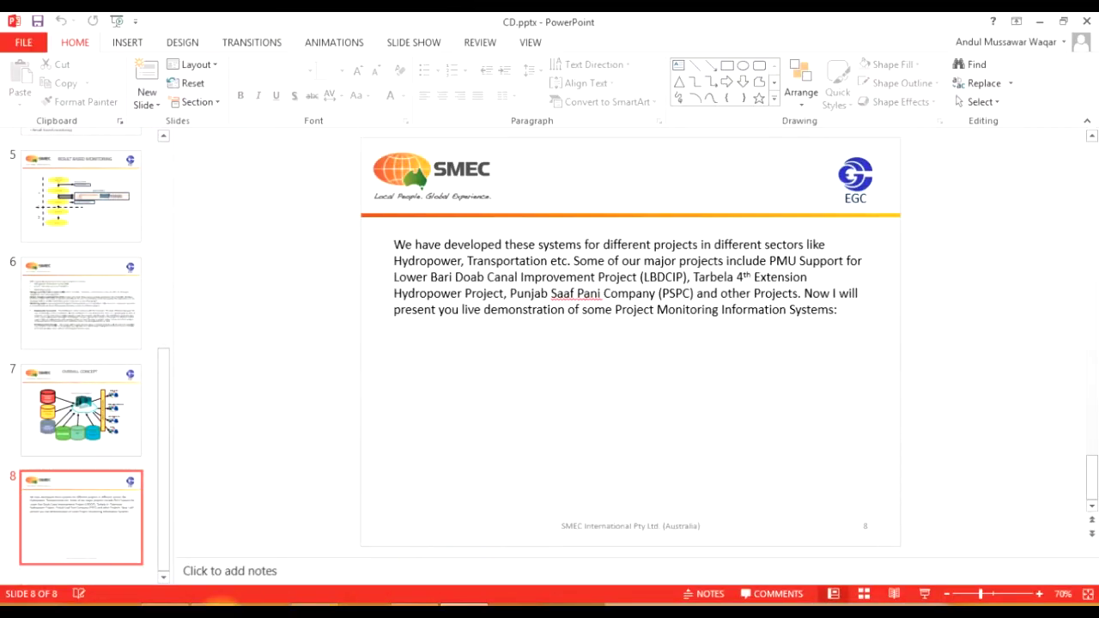
pyautogui.hotkey('alt', 'Tab')
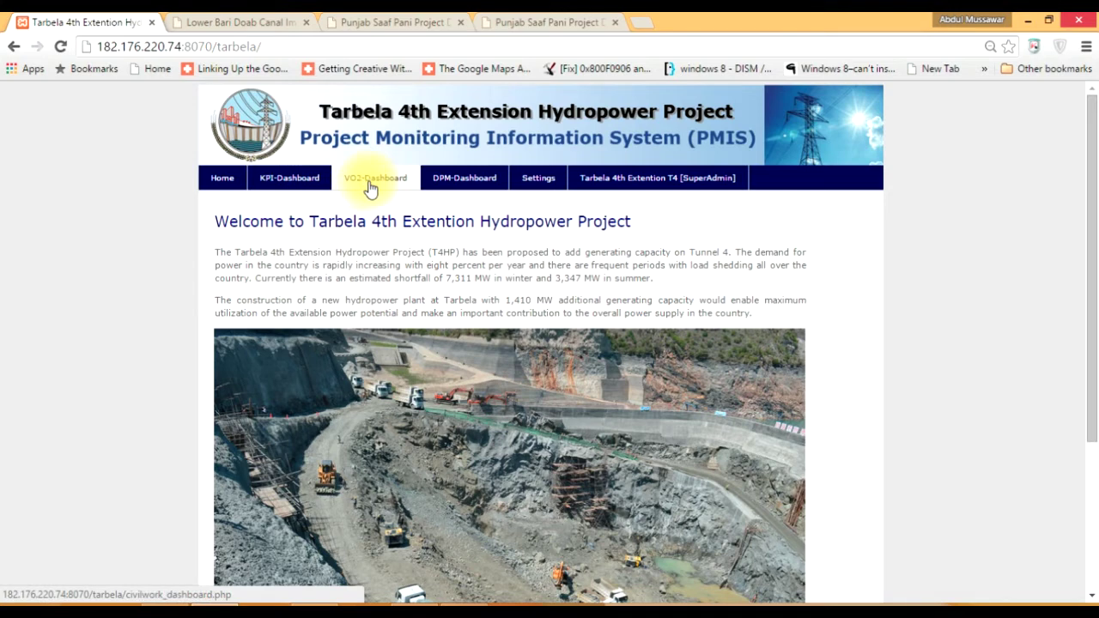
pyautogui.click(471, 180)
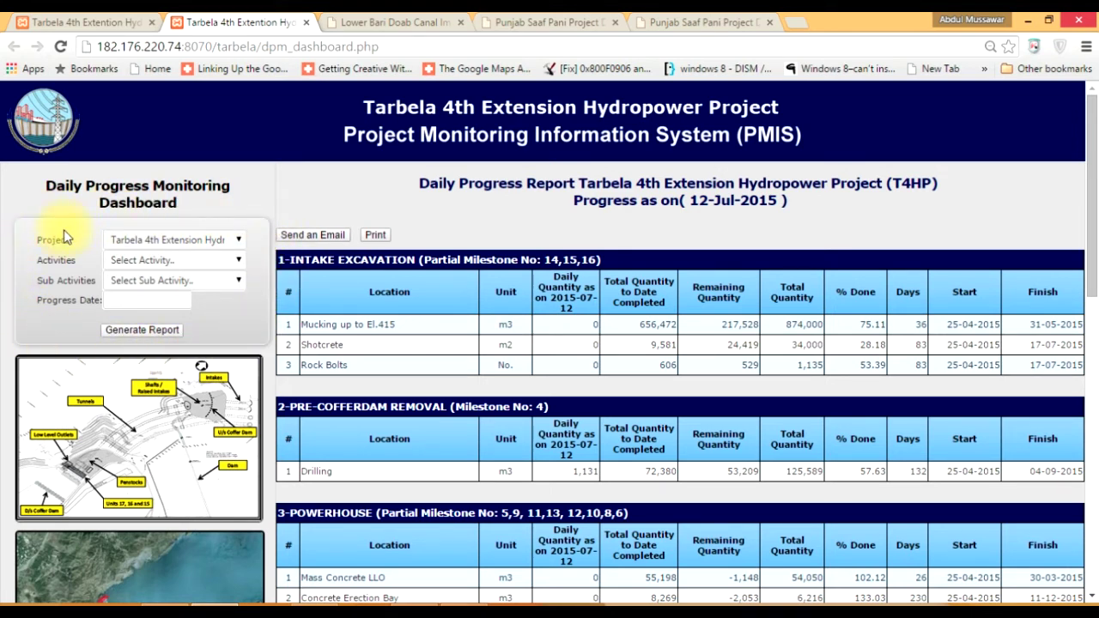
# - Review the dashboard's project and activity filter choices and the daily progress tables for the listed activities
pyautogui.click(225, 247)
pyautogui.click(224, 245)
pyautogui.click(215, 262)
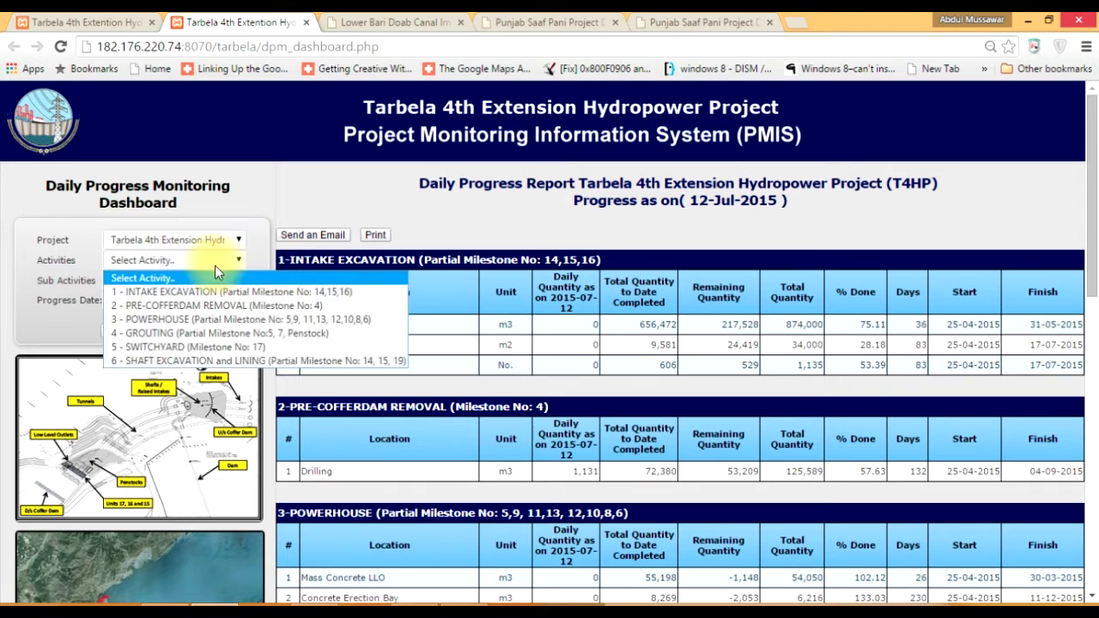
pyautogui.click(232, 26)
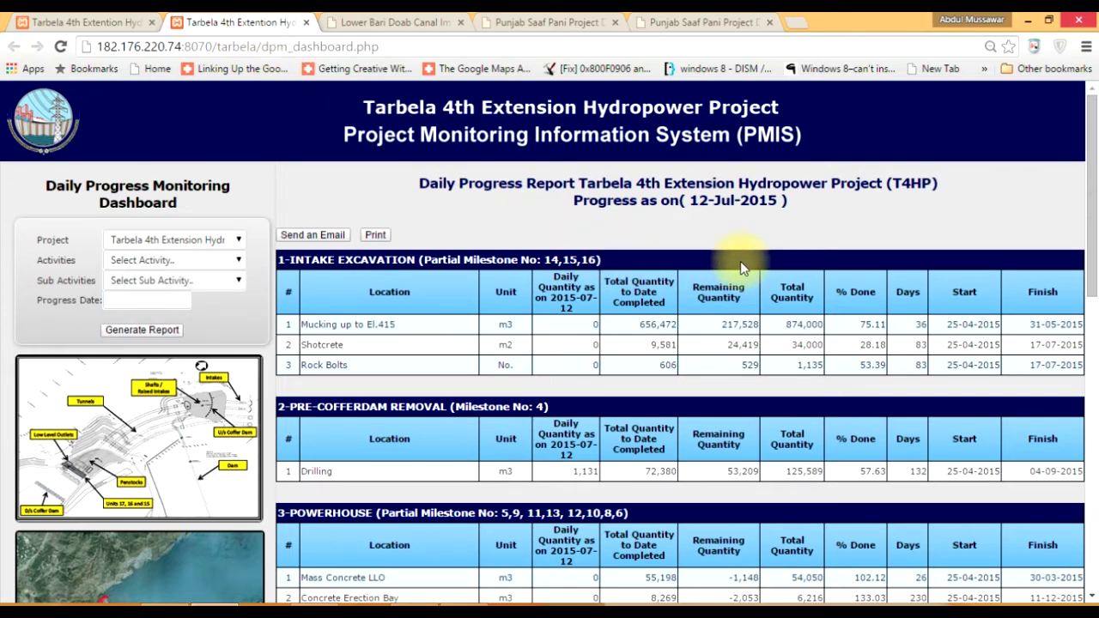
pyautogui.scroll(-3, 740, 261)
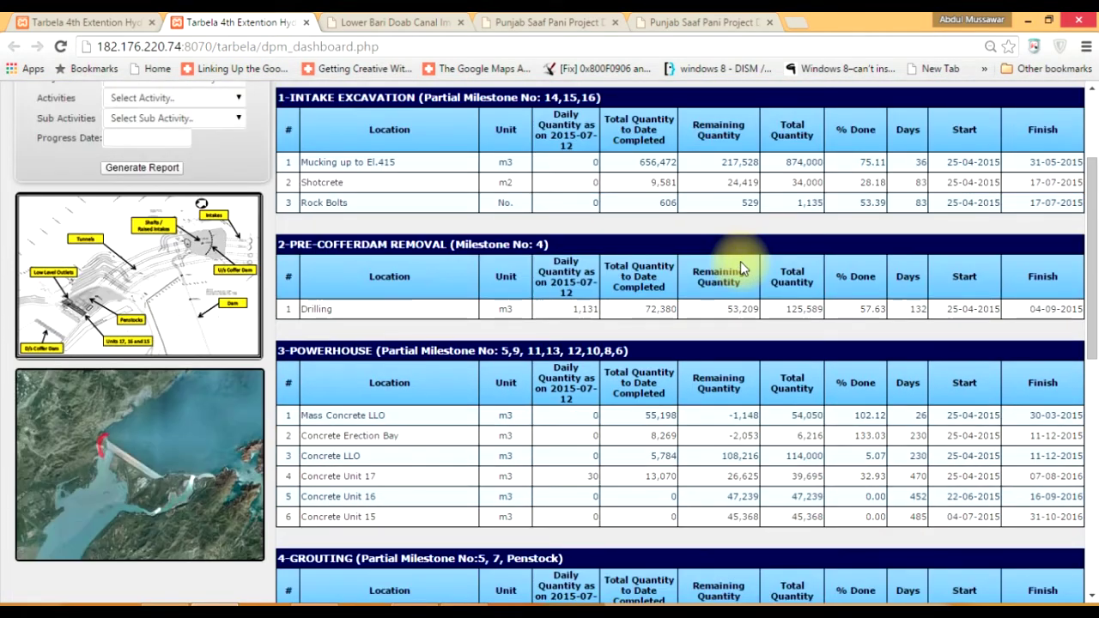
pyautogui.scroll(-5, 740, 261)
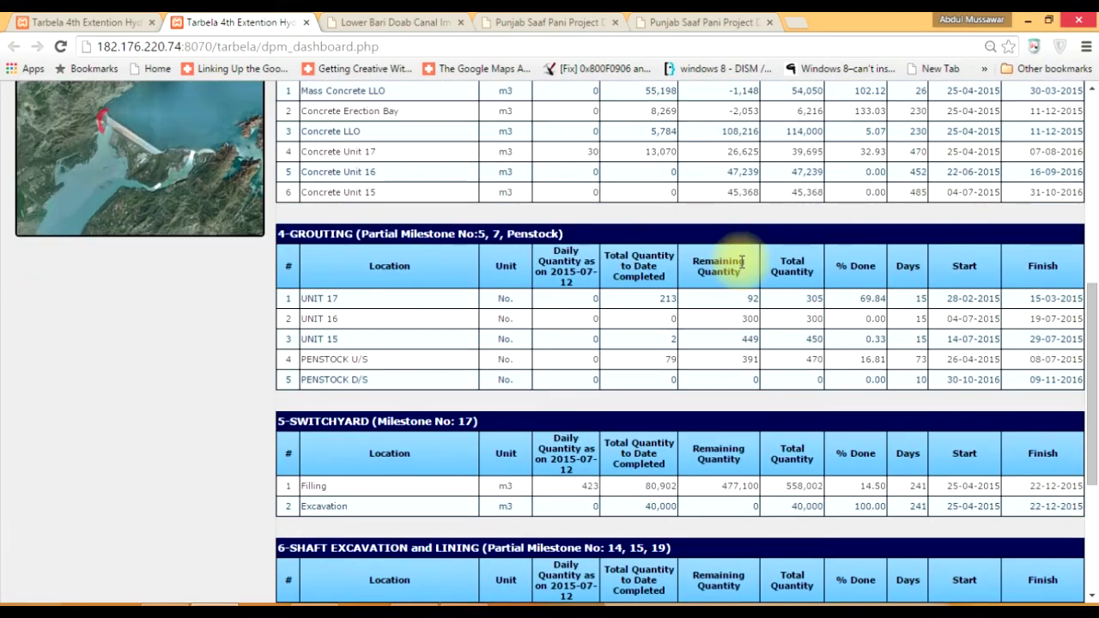
pyautogui.scroll(8, 740, 261)
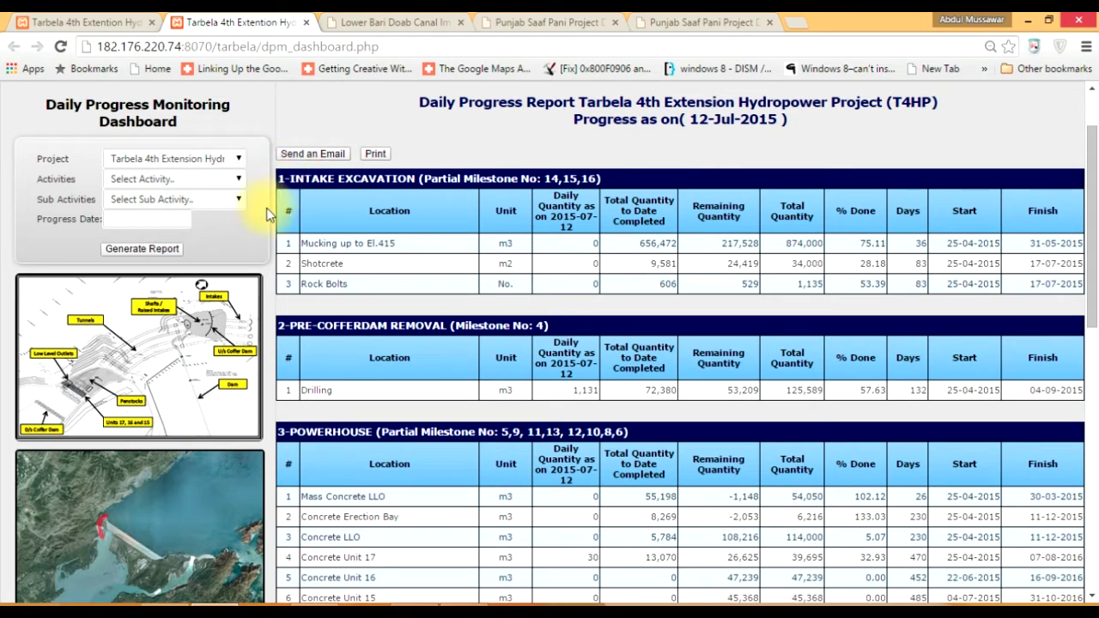
# - View enlarged versions of the overall project drawing and the satellite picture of the dam, closing each
pyautogui.click(133, 359)
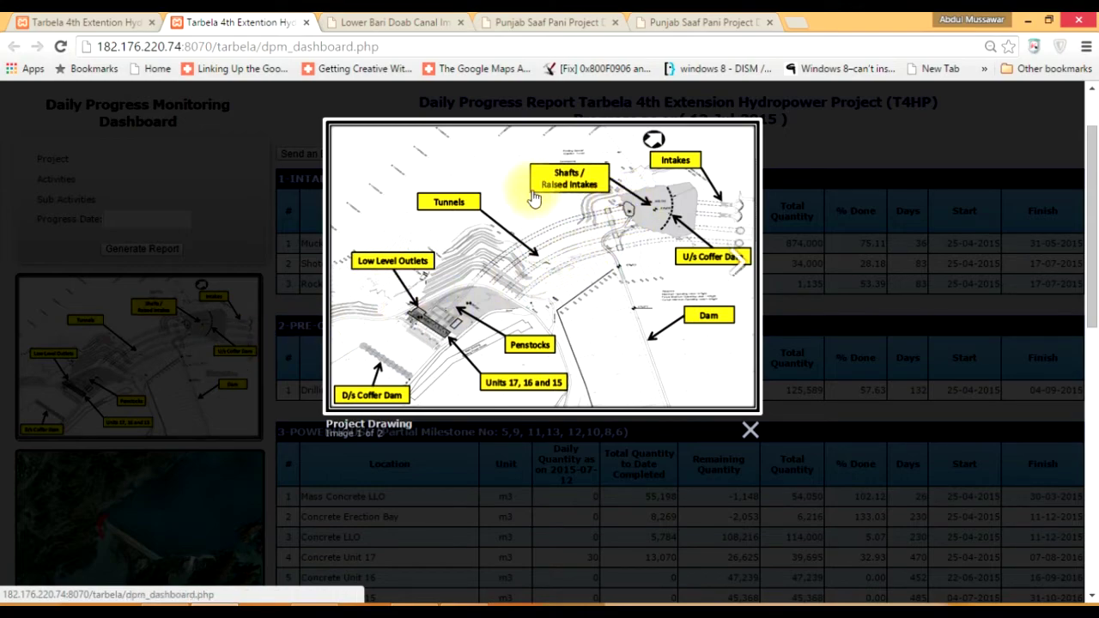
pyautogui.click(749, 434)
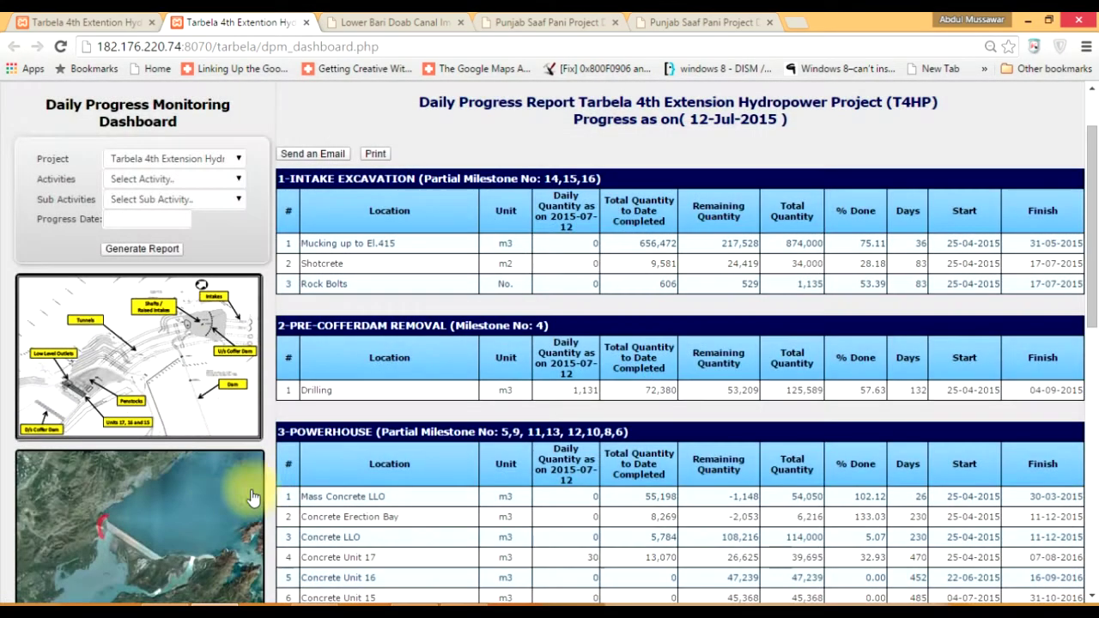
pyautogui.scroll(-1, 176, 511)
pyautogui.click(149, 473)
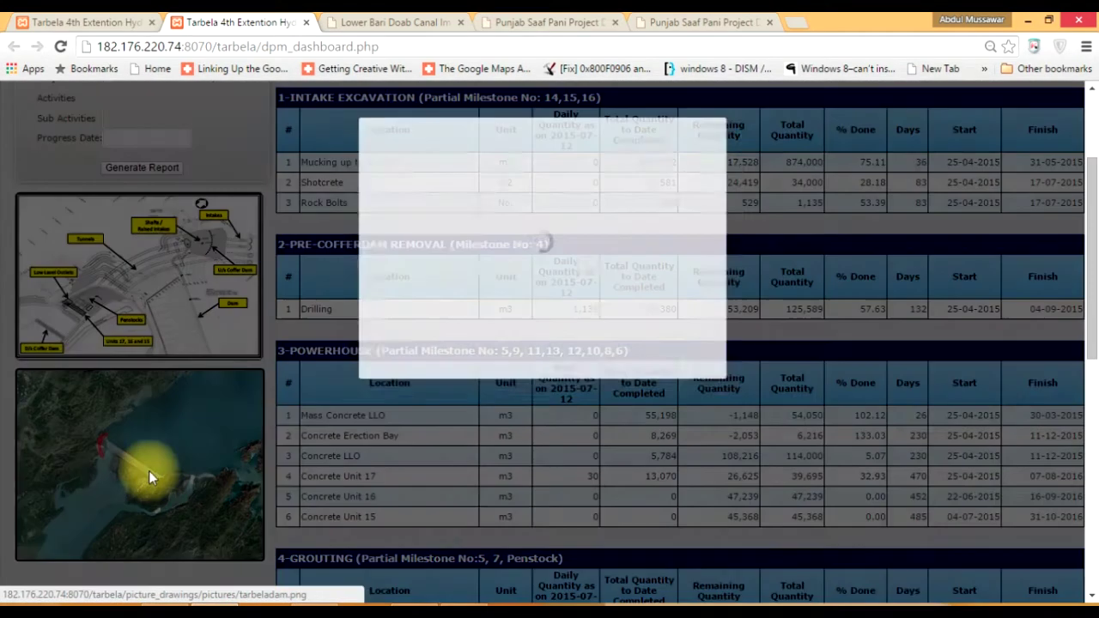
pyautogui.click(670, 350)
pyautogui.scroll(2, 106, 283)
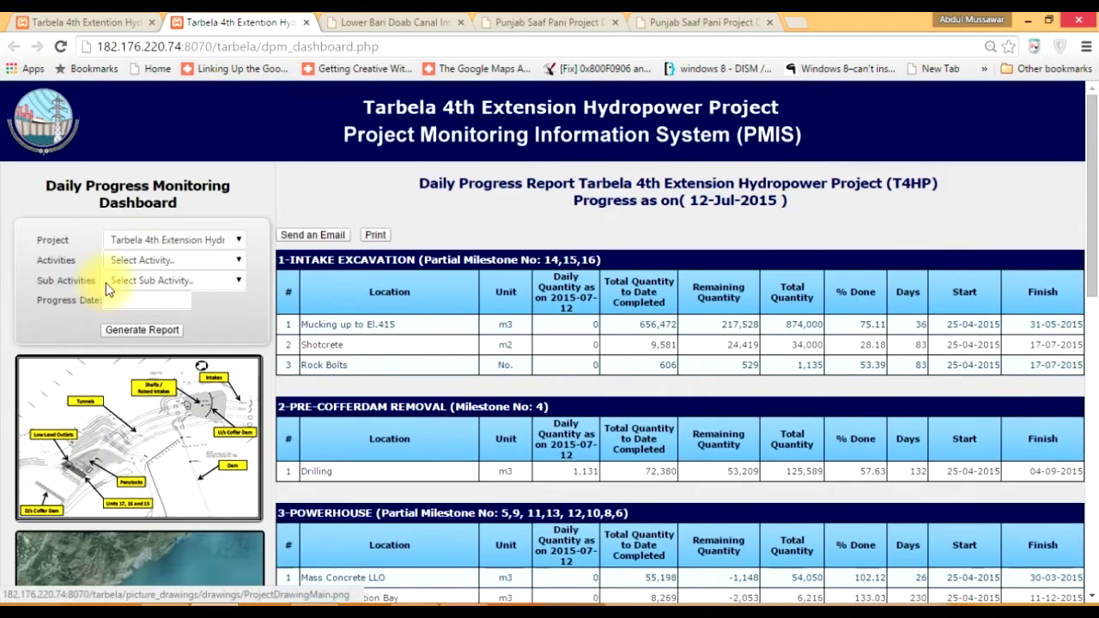
# - Generate the daily progress report for activity 1 - INTAKE EXCAVATION and examine its progress chart and activity table
pyautogui.click(176, 260)
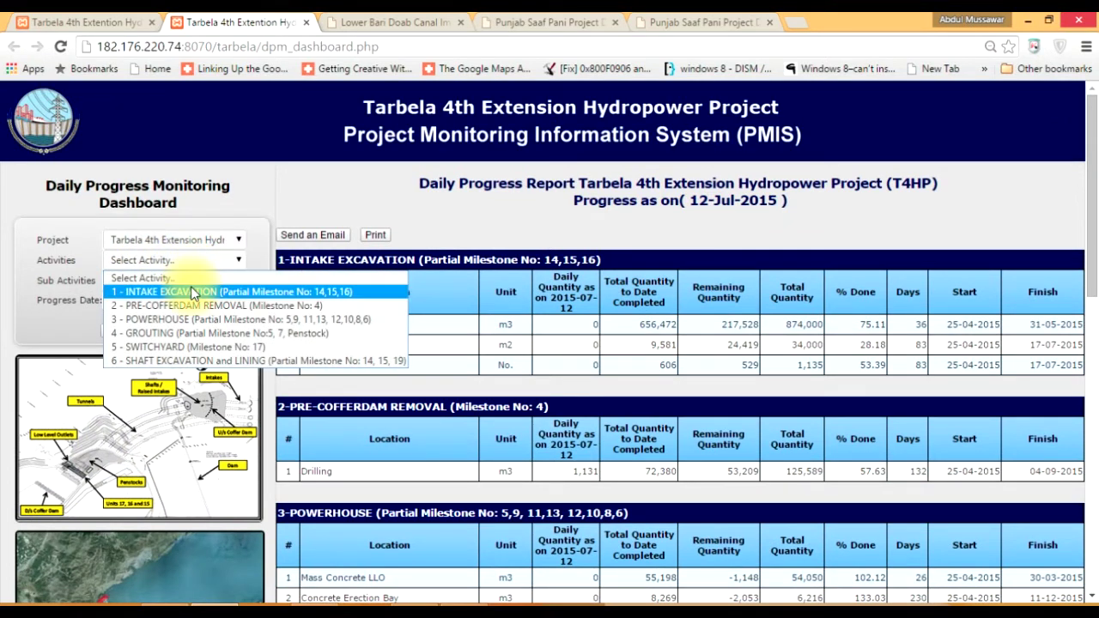
pyautogui.click(191, 289)
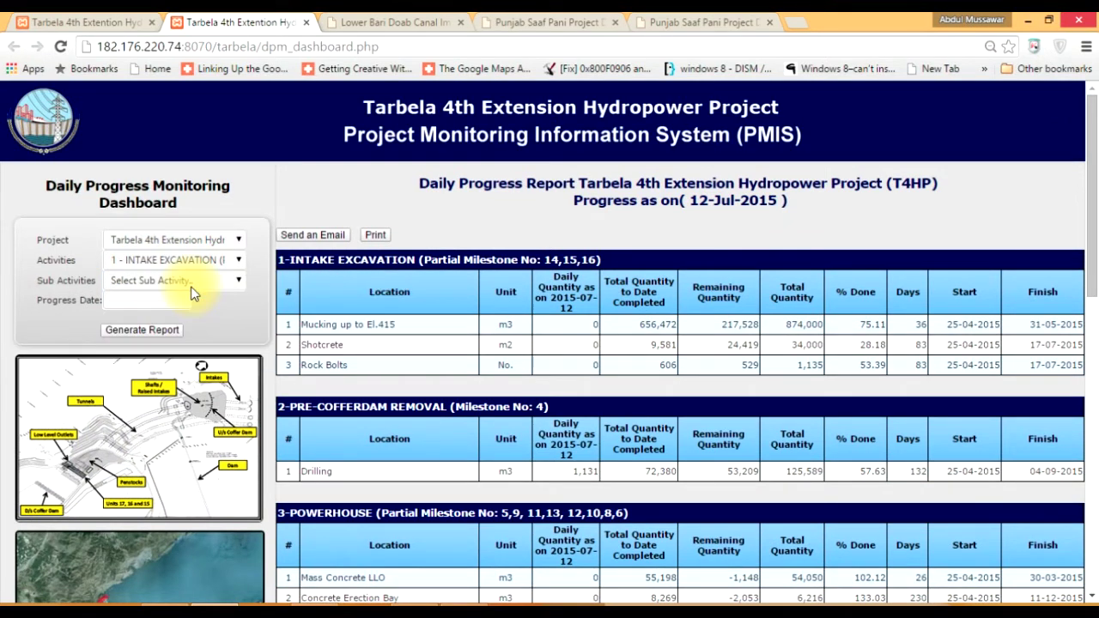
pyautogui.click(140, 331)
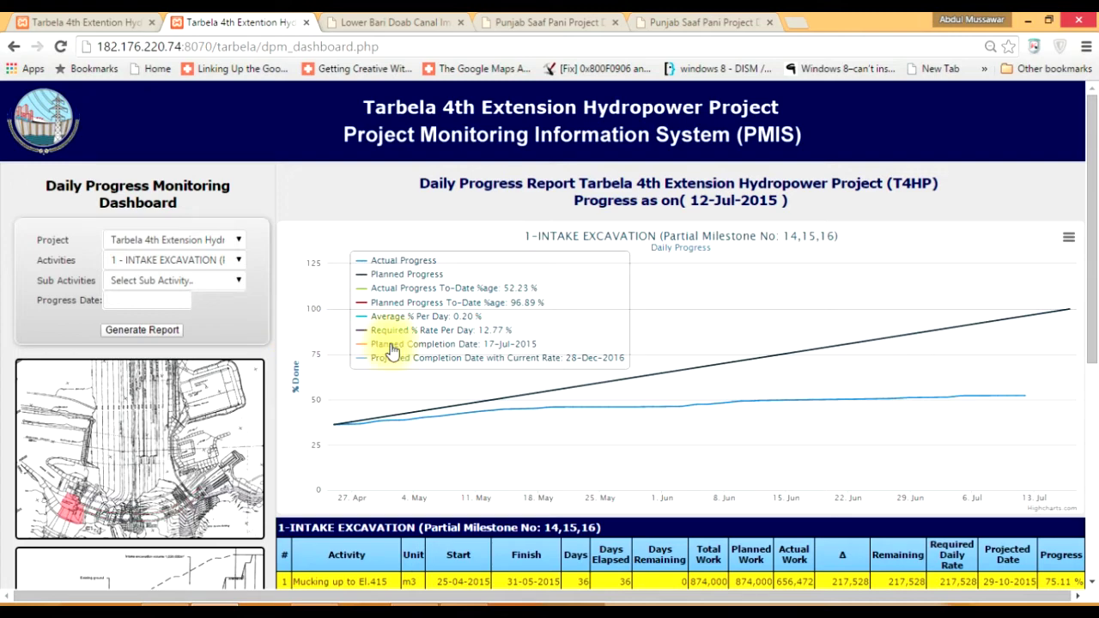
pyautogui.moveTo(1092, 202); pyautogui.dragTo(1093, 255)
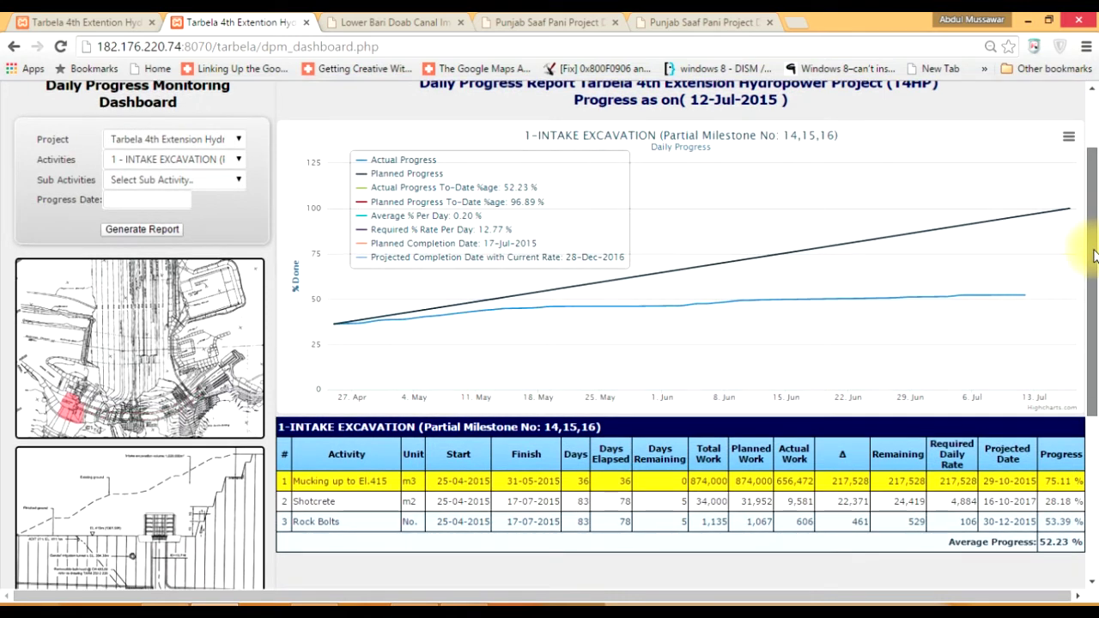
pyautogui.moveTo(584, 346)
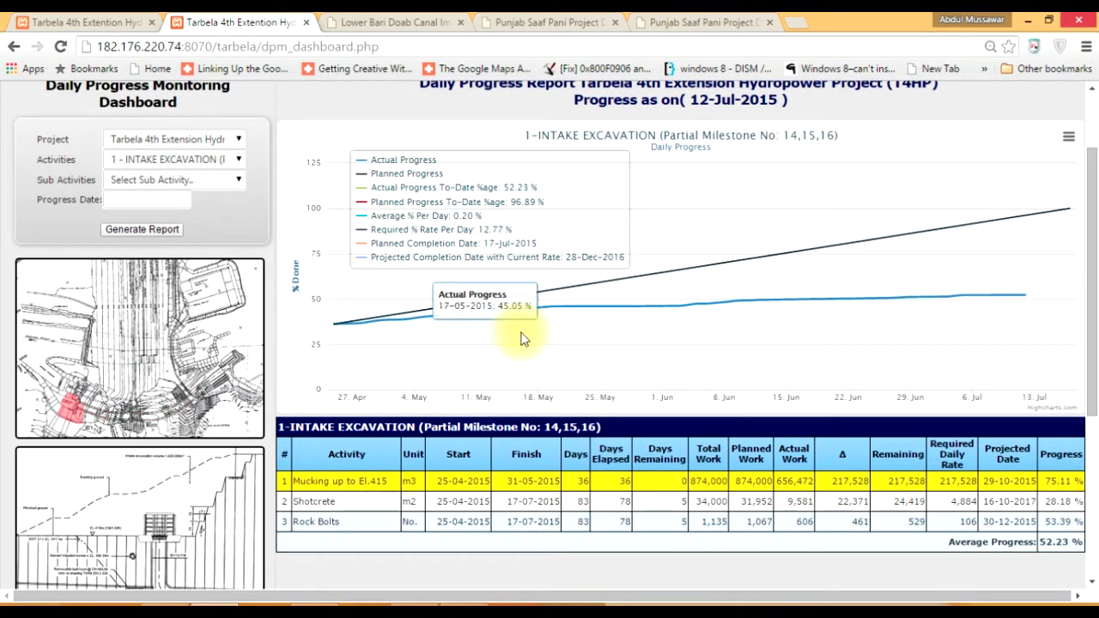
pyautogui.scroll(1, 690, 209)
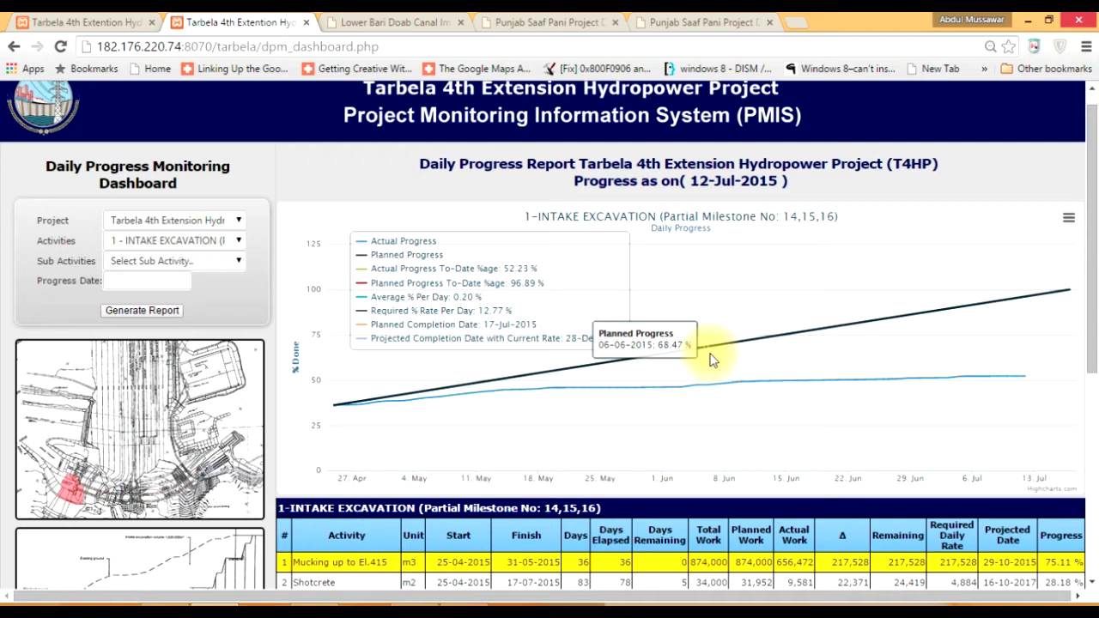
pyautogui.scroll(-1, 711, 359)
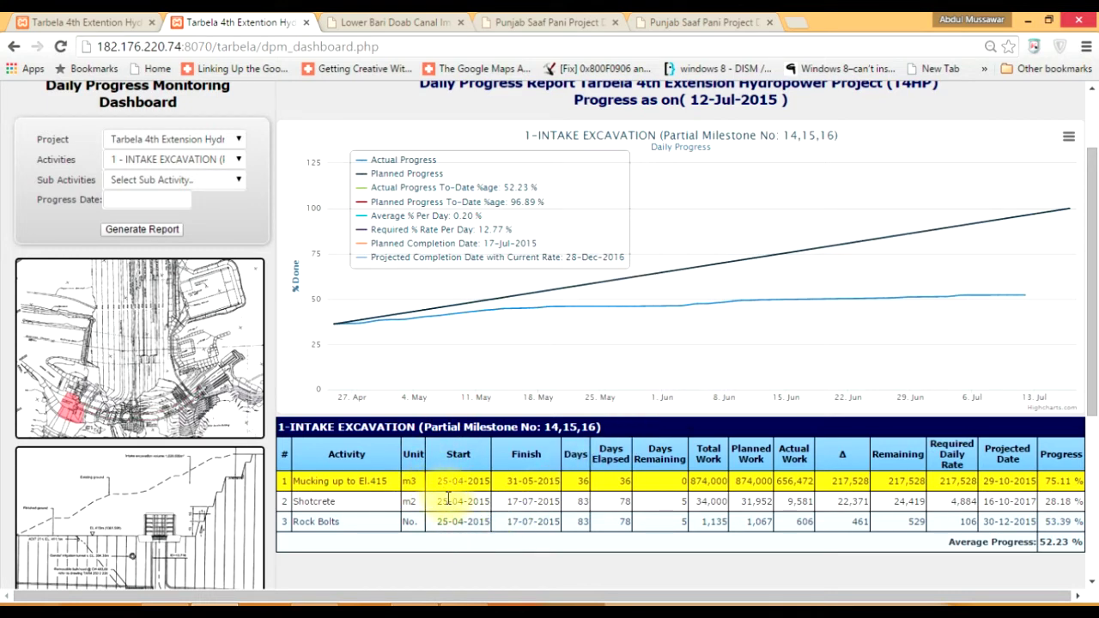
pyautogui.moveTo(518, 593); pyautogui.dragTo(635, 593)
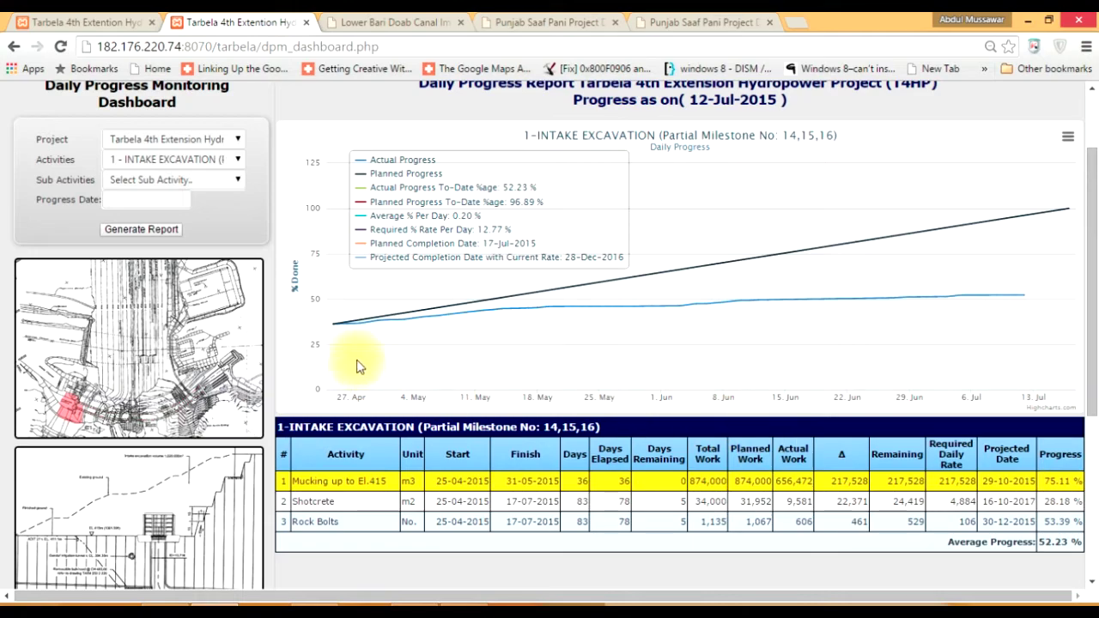
# - View the enlarged Project Intake and Intake drawings of the intake excavation report, closing each
pyautogui.click(97, 362)
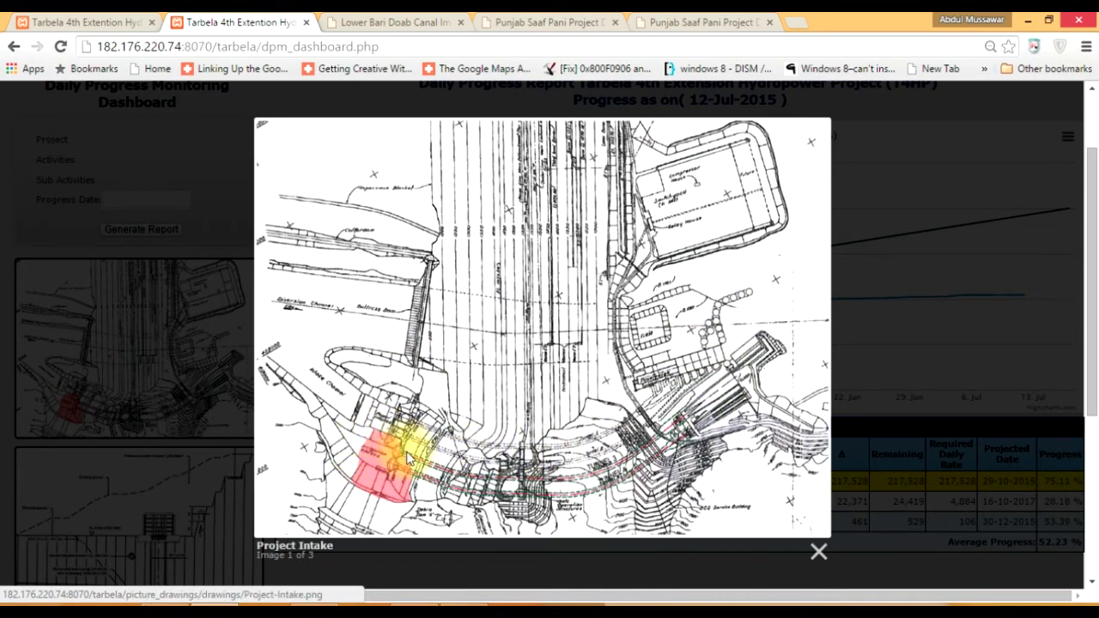
pyautogui.click(818, 552)
pyautogui.click(147, 522)
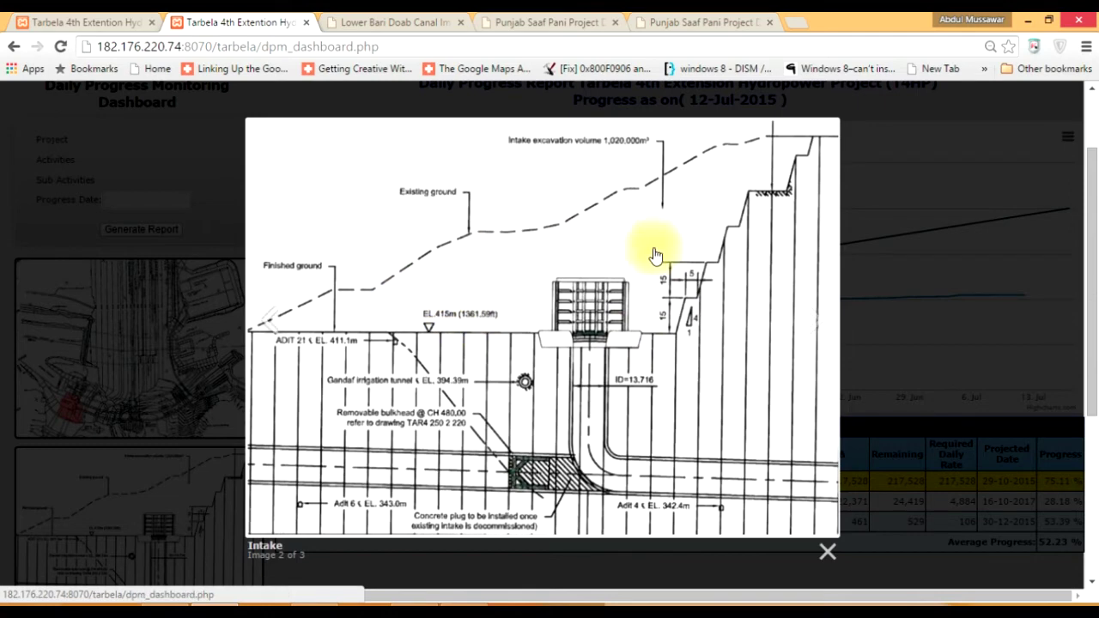
pyautogui.click(829, 552)
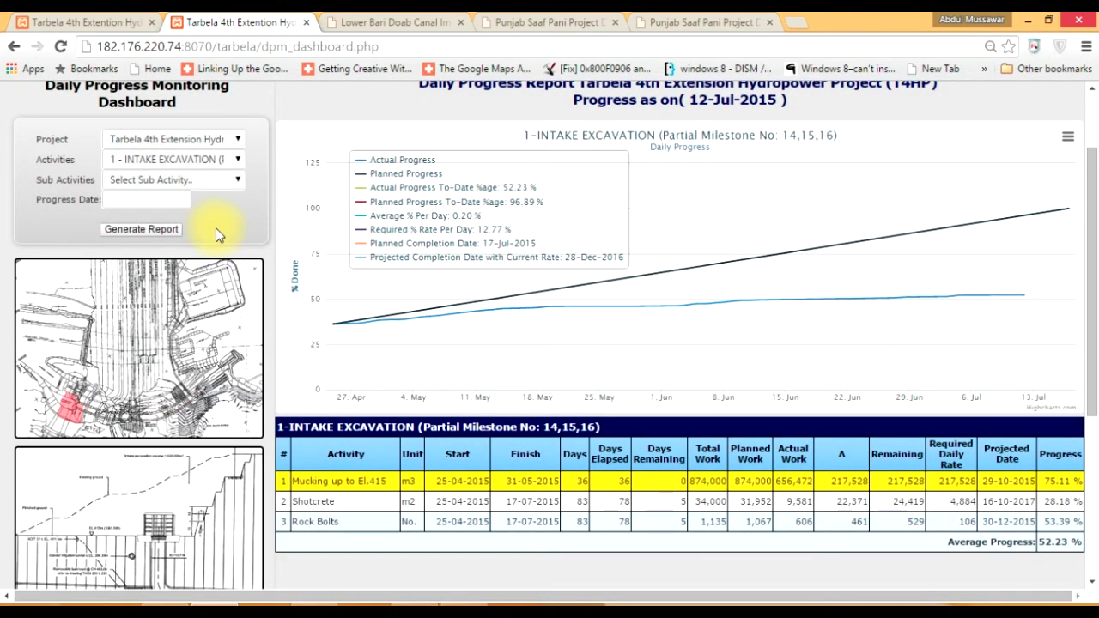
# - Generate the report for sub activity 1 - Mucking up to El.415 and inspect planned and actual progress on its chart
pyautogui.click(191, 179)
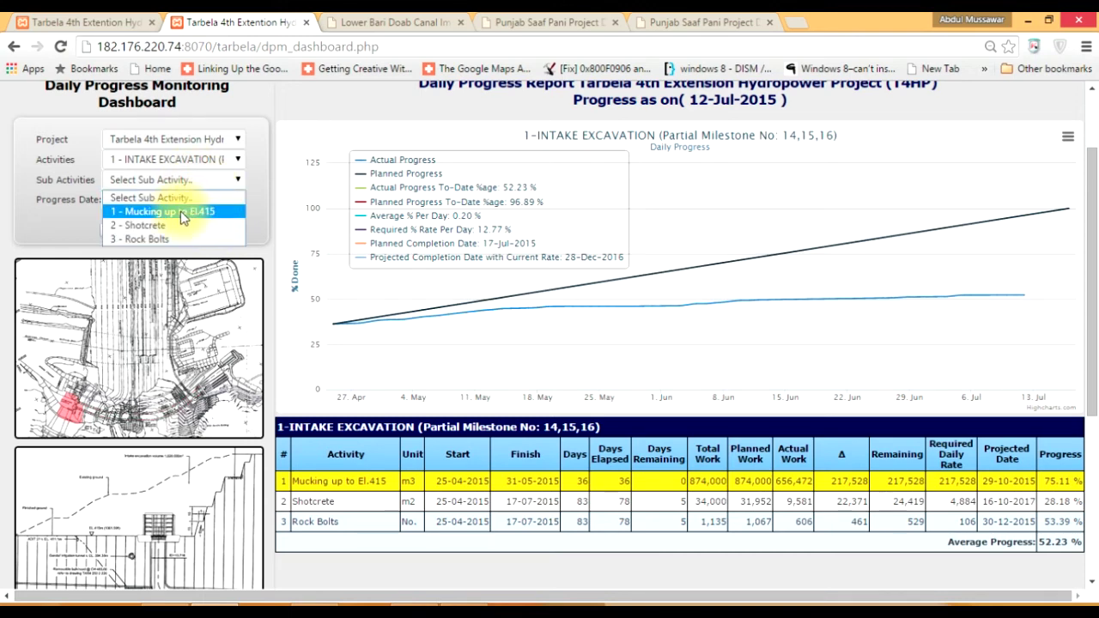
pyautogui.click(180, 211)
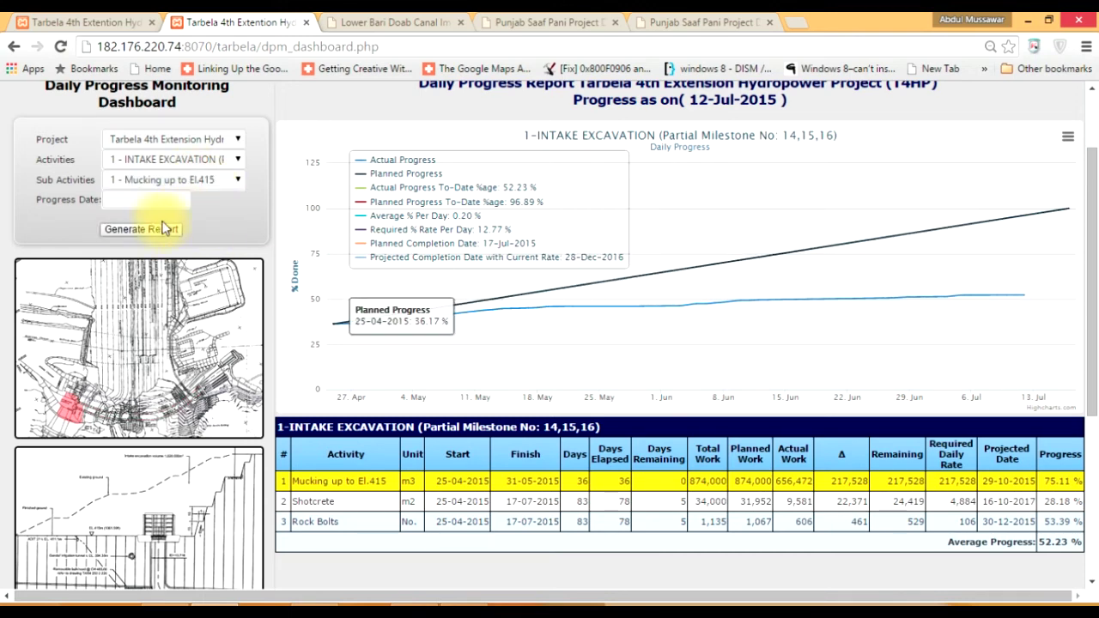
pyautogui.click(141, 229)
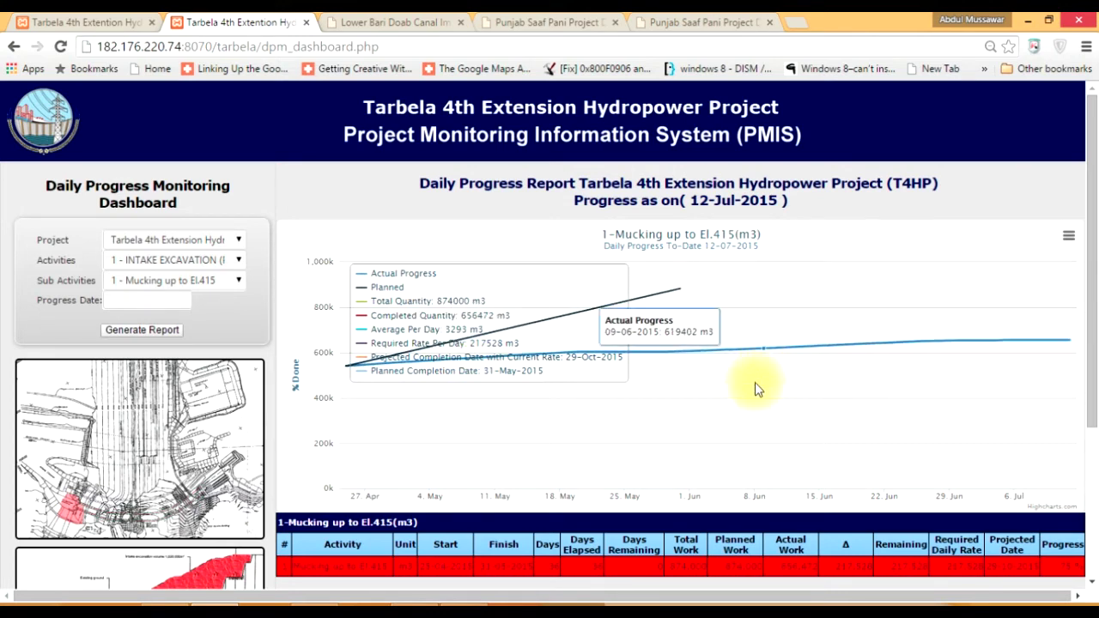
pyautogui.scroll(-1, 764, 361)
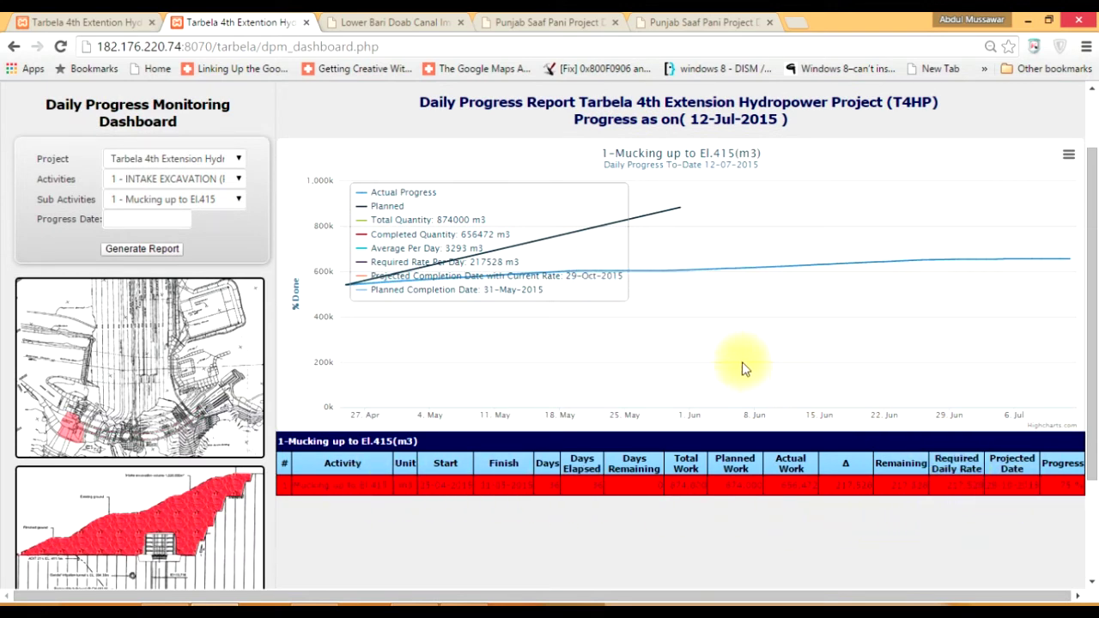
pyautogui.moveTo(681, 209)
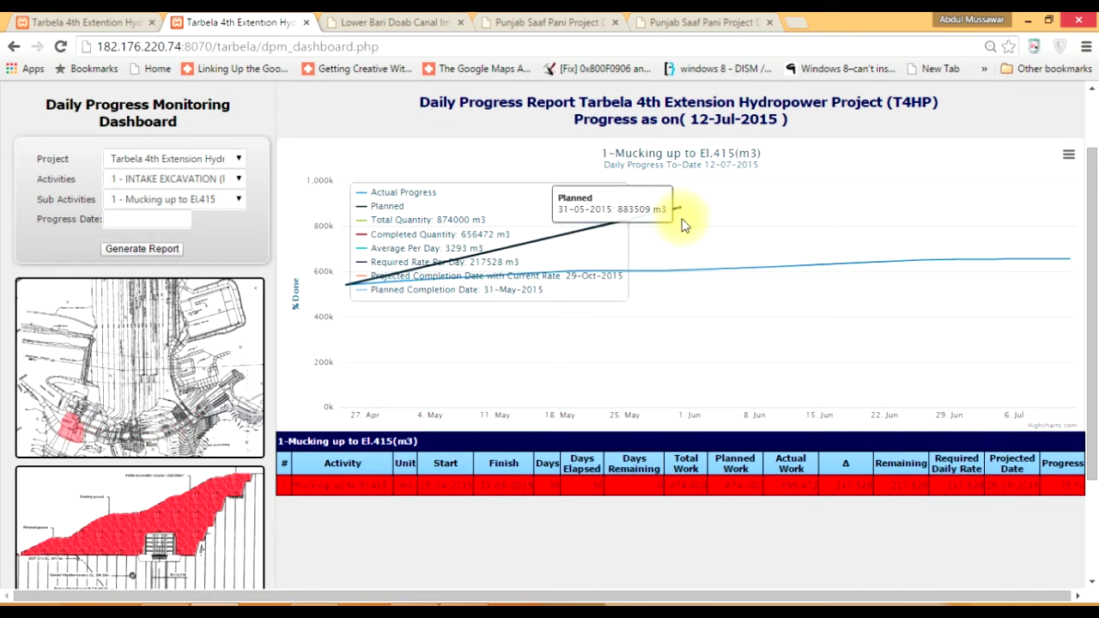
pyautogui.moveTo(1018, 271)
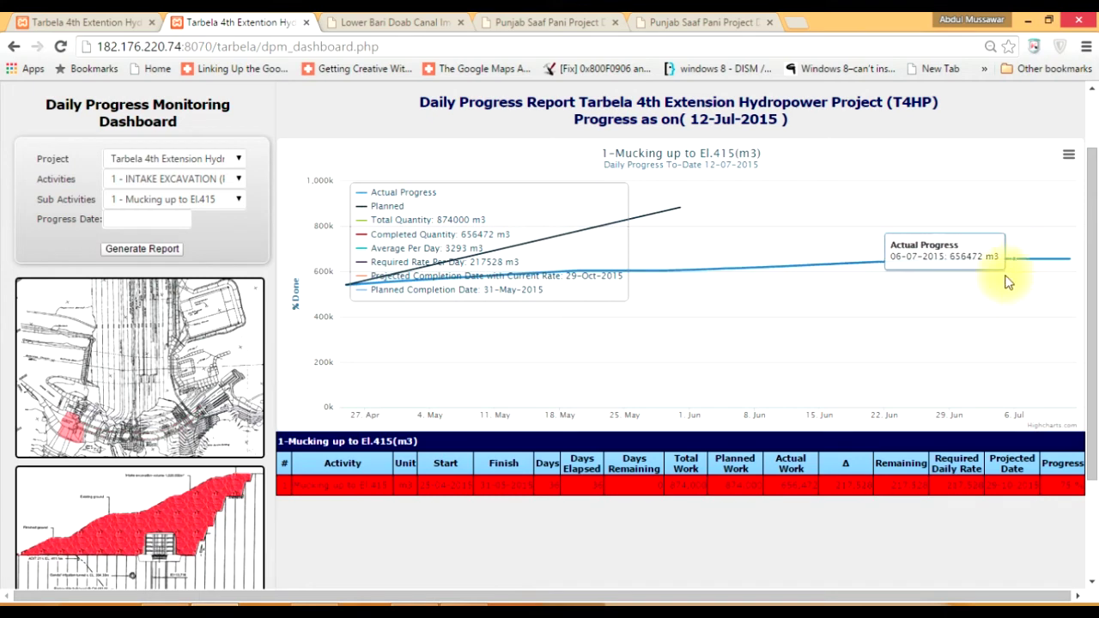
pyautogui.moveTo(475, 266)
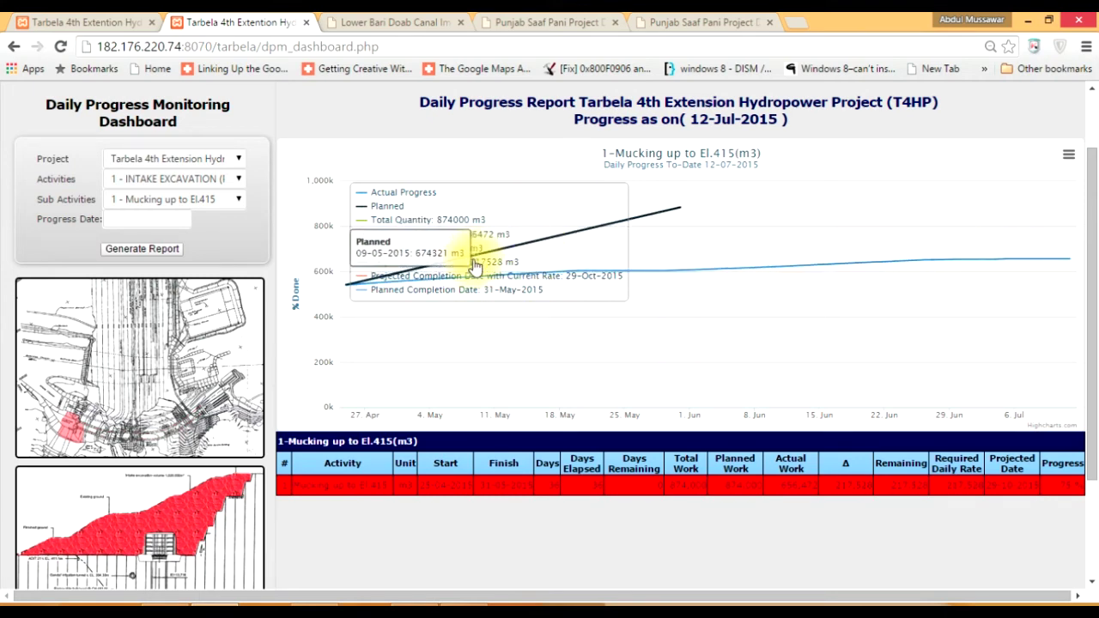
pyautogui.scroll(-3, 419, 352)
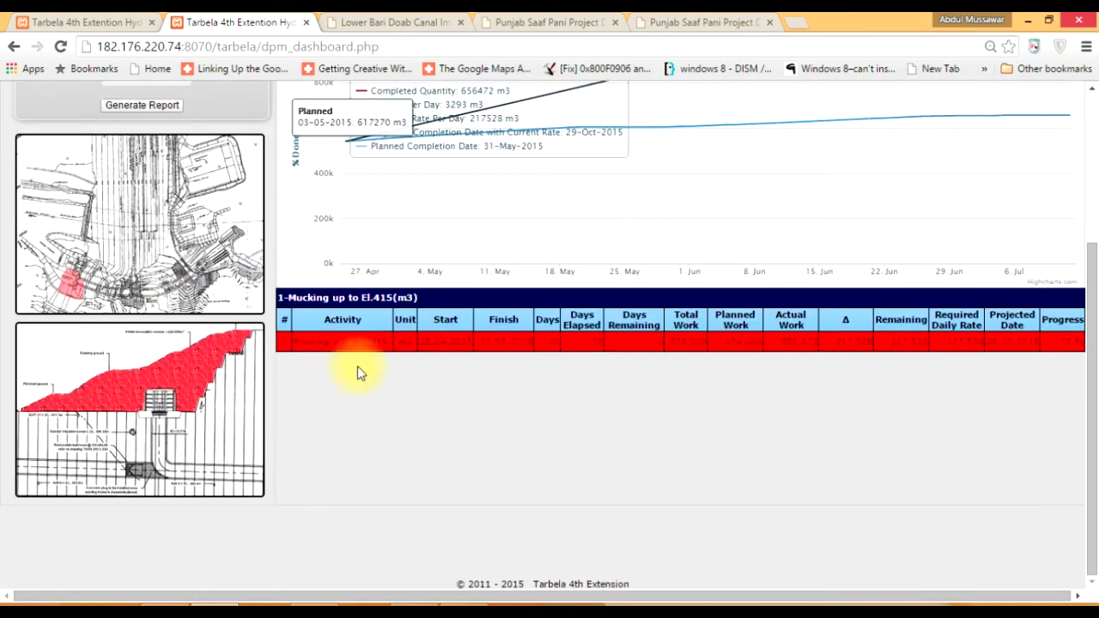
# - View the enlarged Intake Mucking drawing, close it and return to the mucking progress chart
pyautogui.click(189, 382)
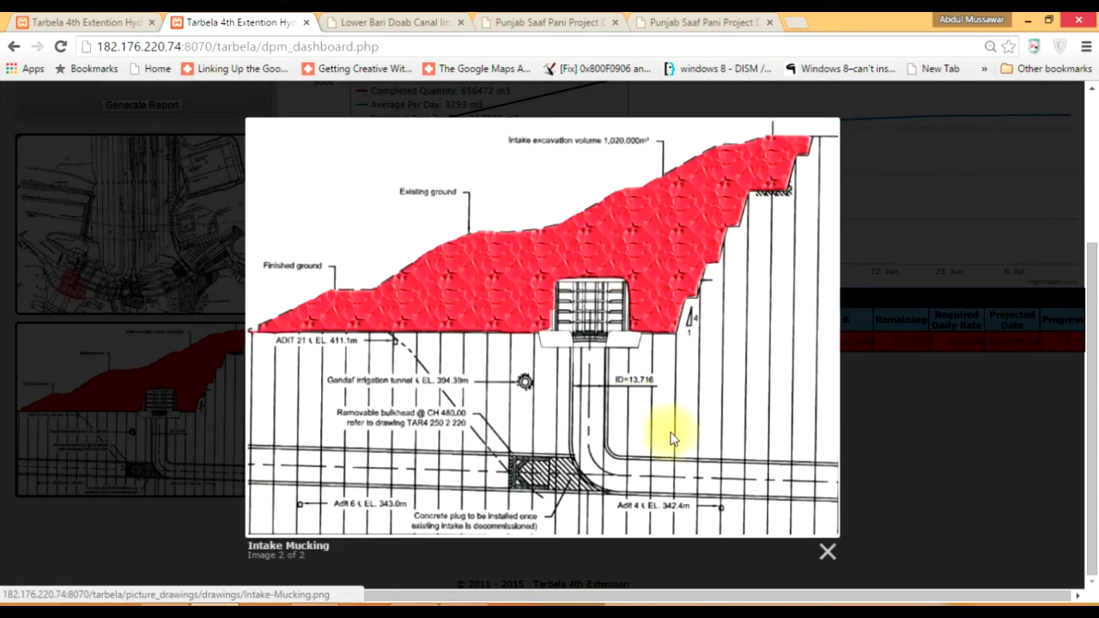
pyautogui.click(825, 555)
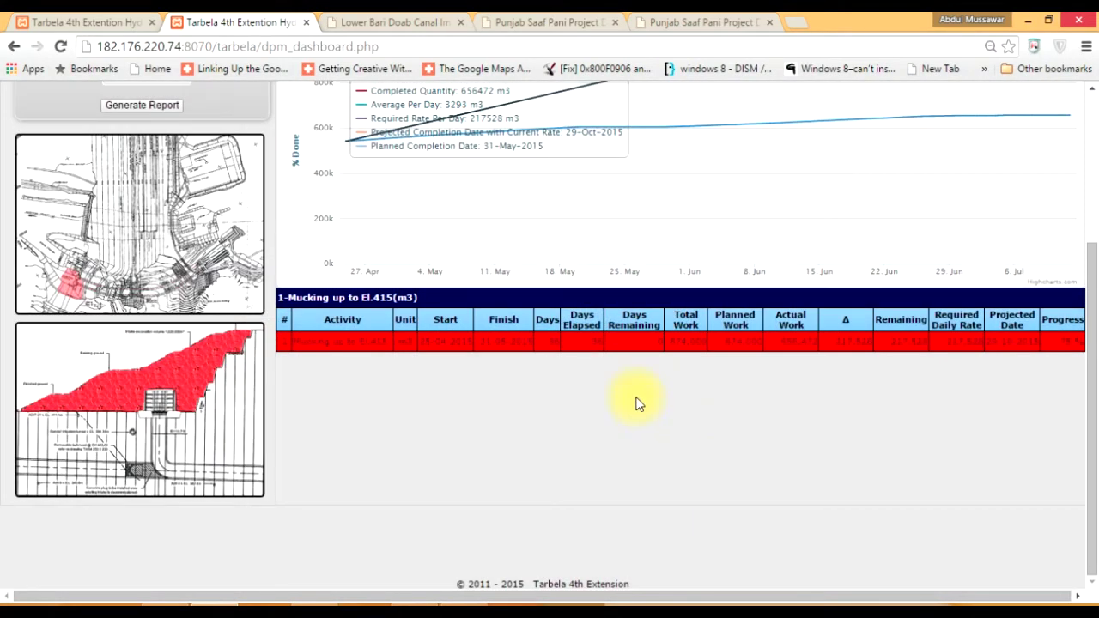
pyautogui.scroll(3, 637, 403)
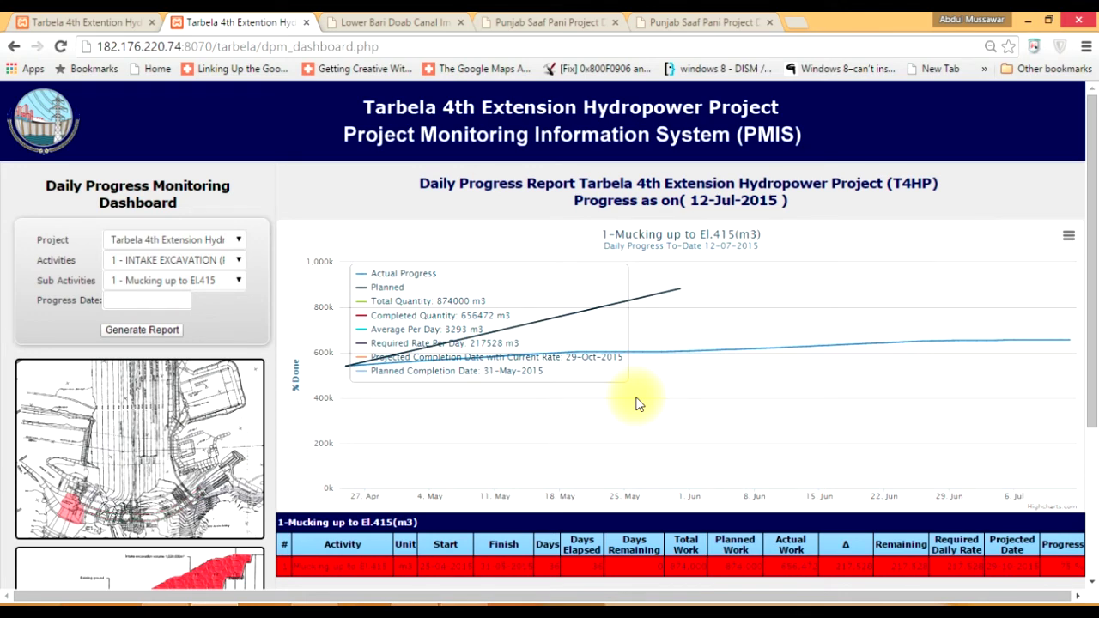
# - Switch to the Lower Bari Doab Canal Improvement Project website and look through its Project Progress and MIS options
pyautogui.click(395, 23)
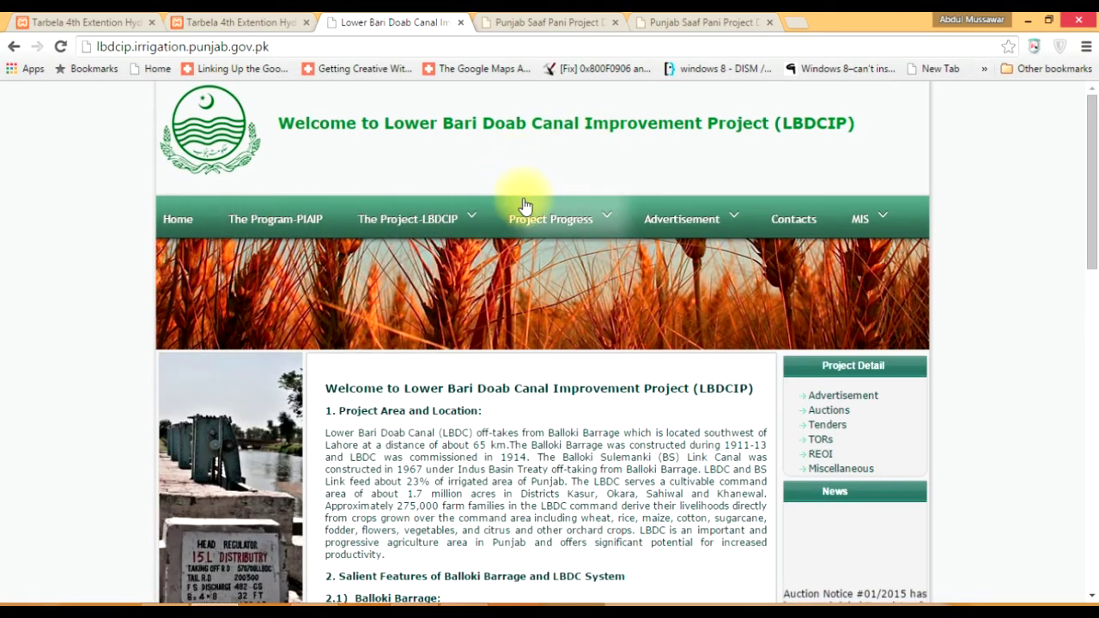
pyautogui.moveTo(728, 225)
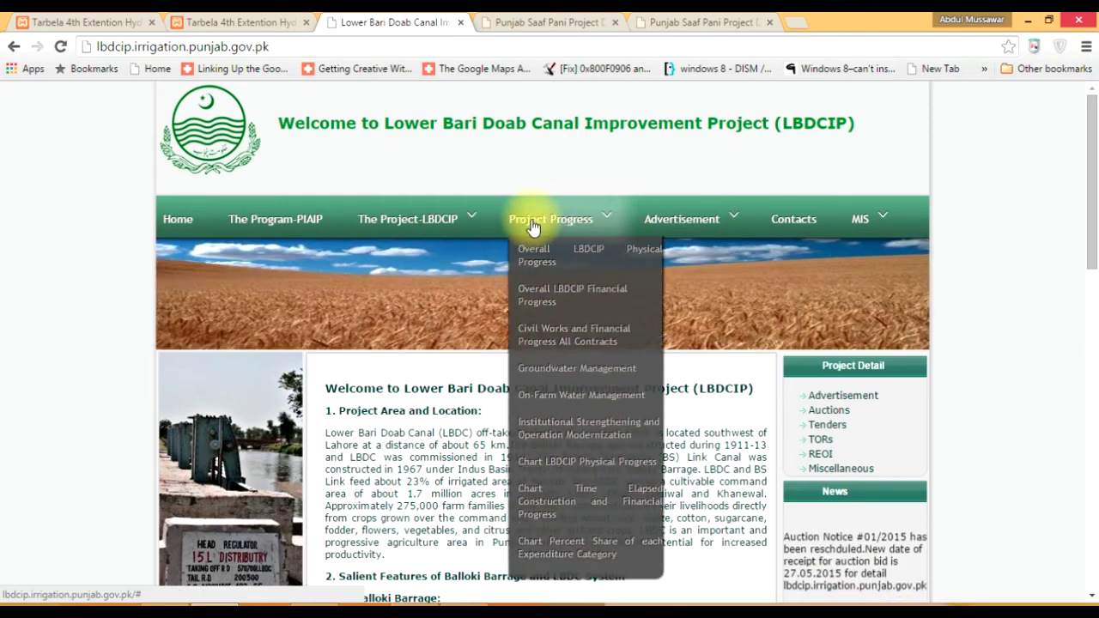
pyautogui.moveTo(422, 226)
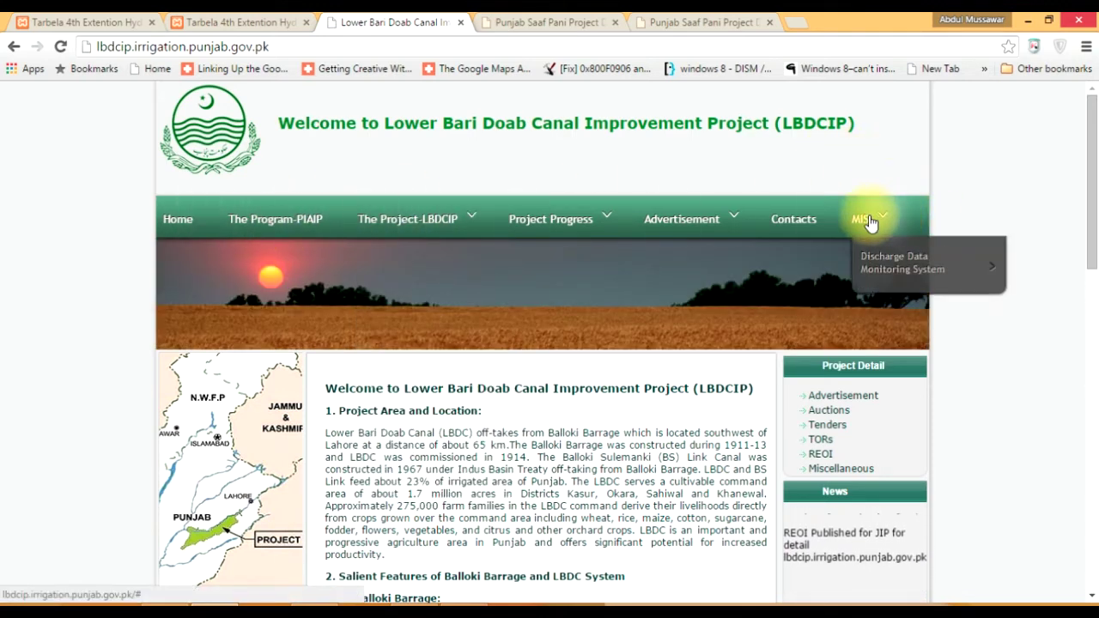
# - View the LBDCIP Project Map page and the Project Area map
pyautogui.scroll(-3, 831, 248)
pyautogui.click(831, 248)
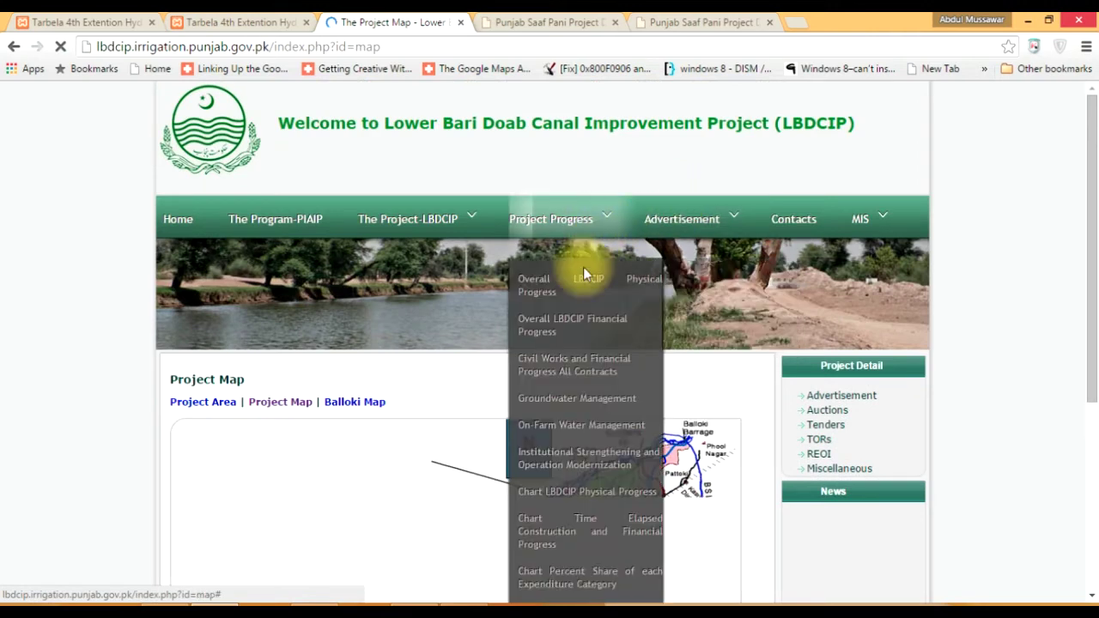
pyautogui.scroll(-2, 739, 292)
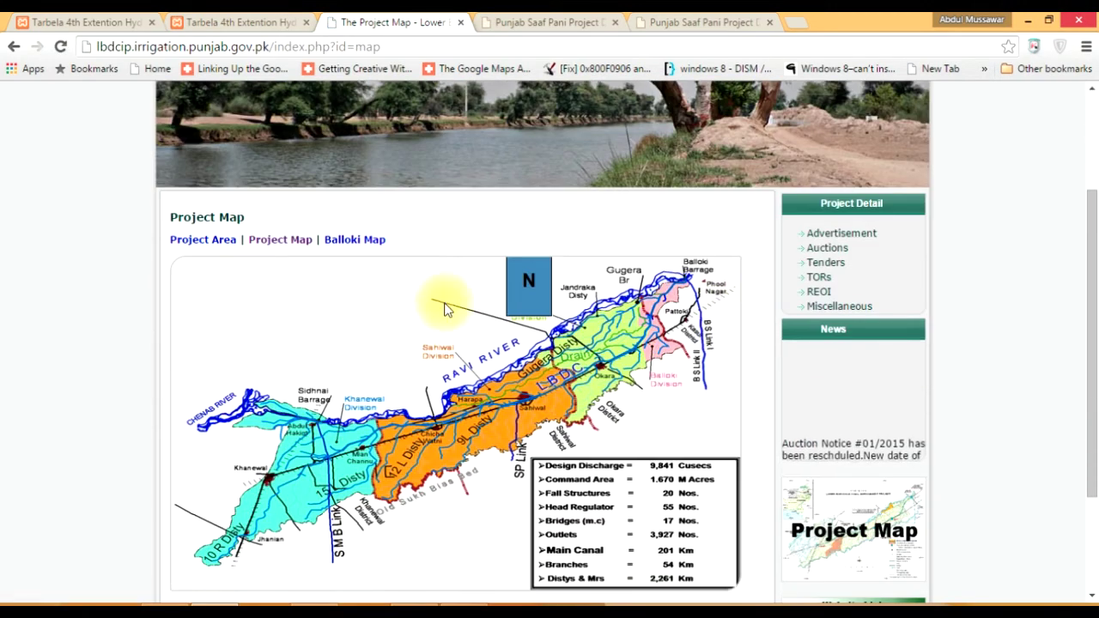
pyautogui.click(213, 240)
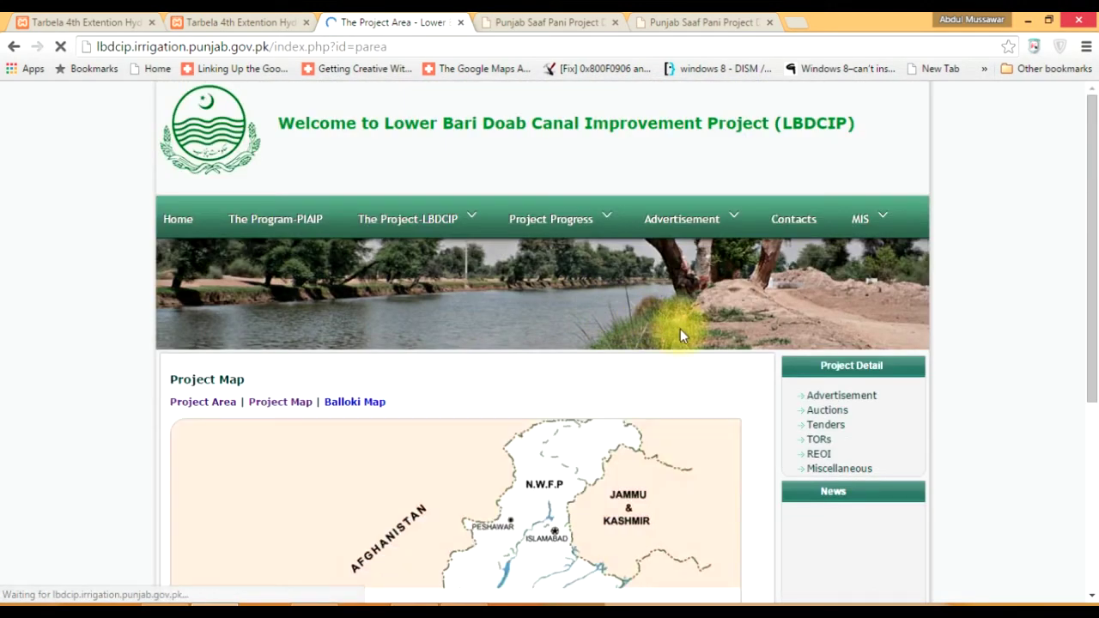
pyautogui.scroll(-2, 677, 333)
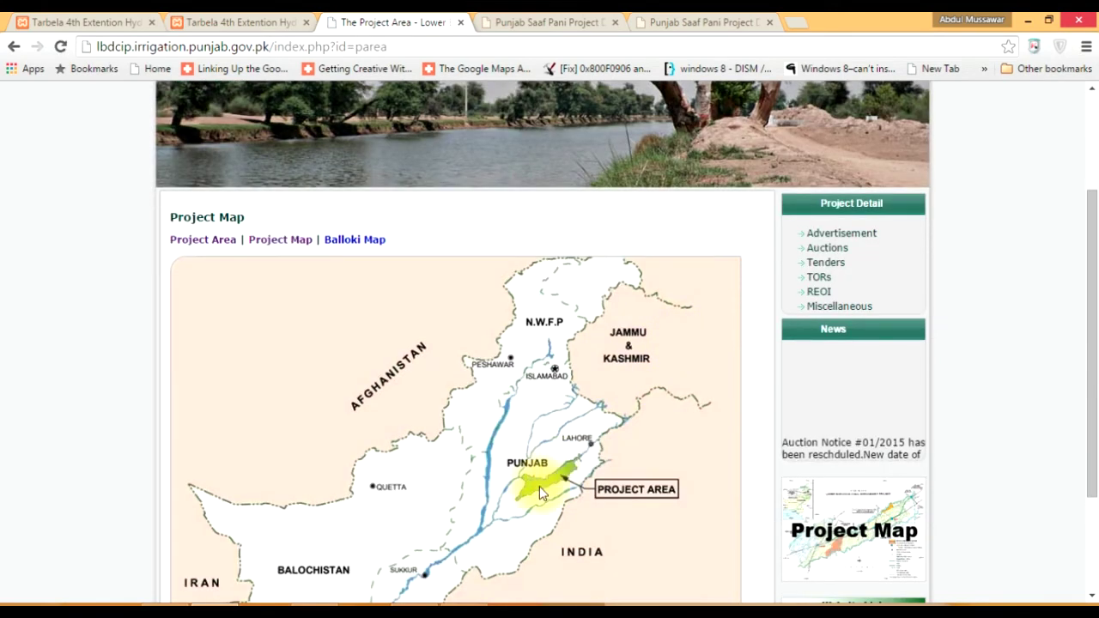
# - Return to the Project Map, open the Balloki Map and examine the Balloki Head Works river survey plan
pyautogui.click(277, 240)
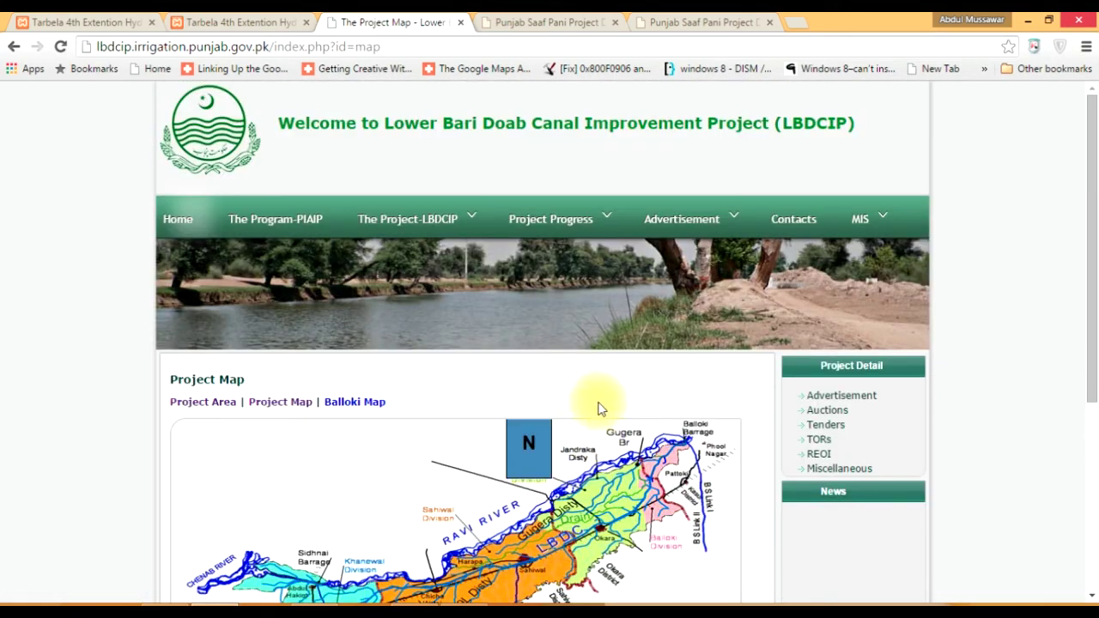
pyautogui.scroll(-2, 596, 412)
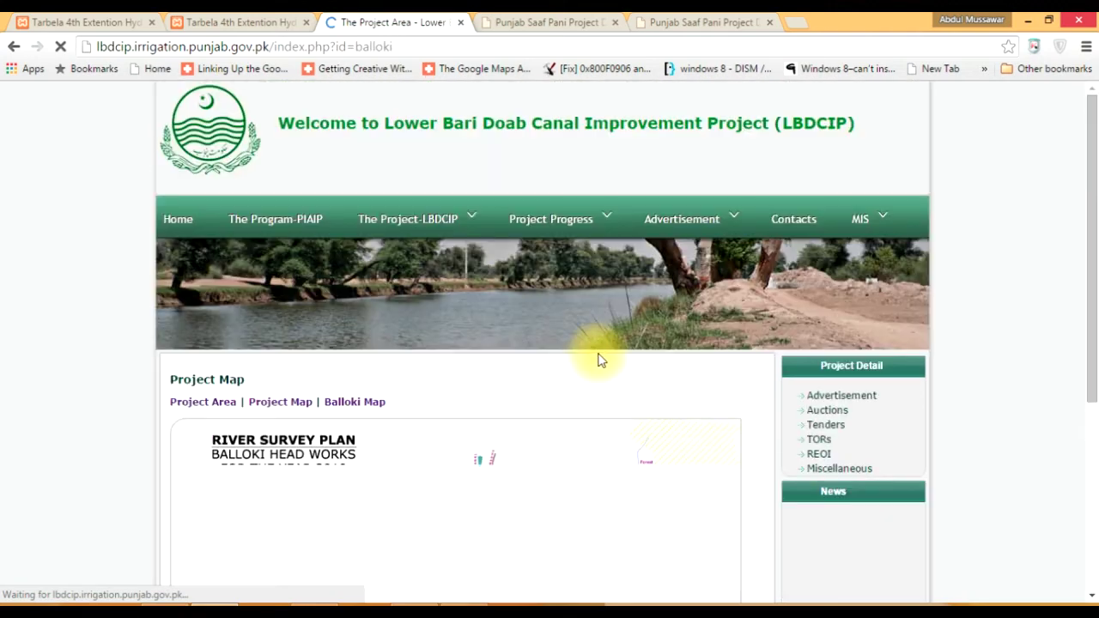
pyautogui.scroll(-5, 601, 359)
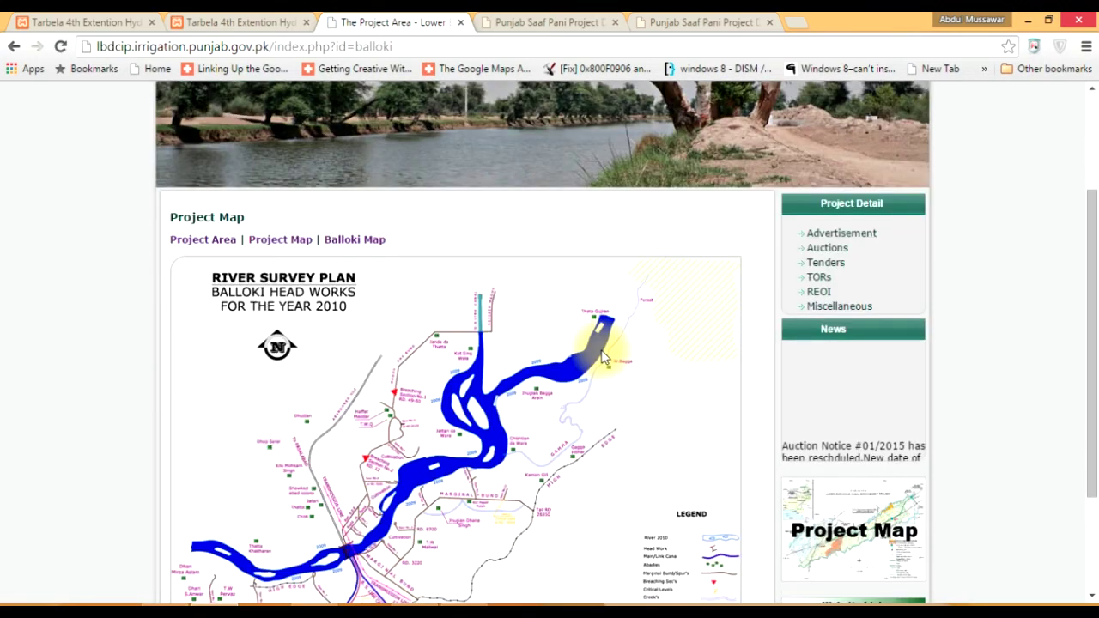
pyautogui.scroll(5, 604, 356)
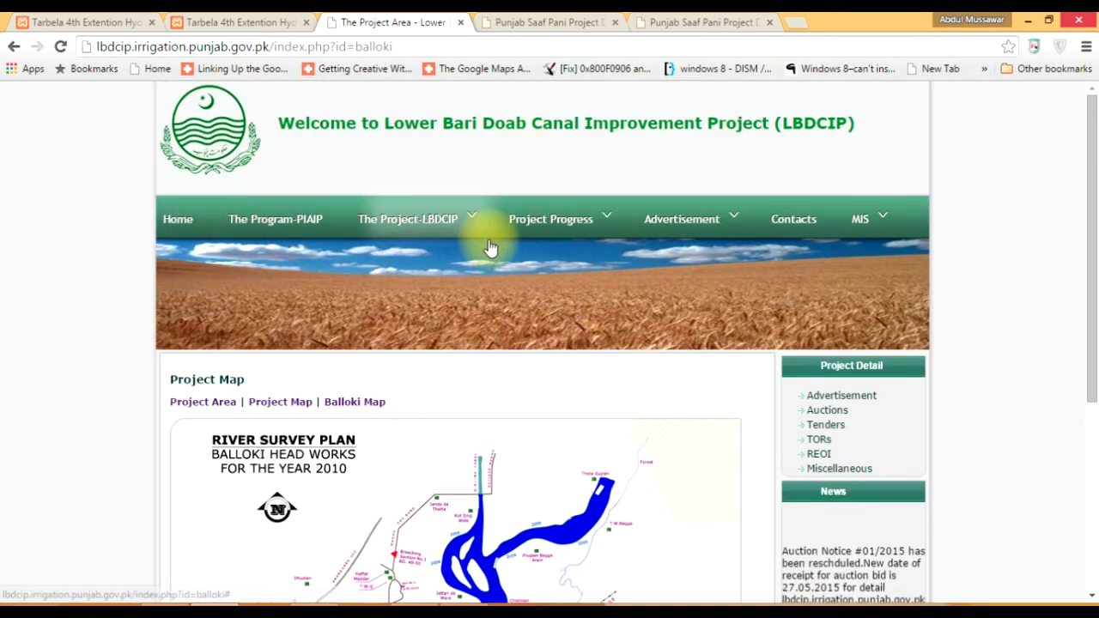
pyautogui.moveTo(489, 248)
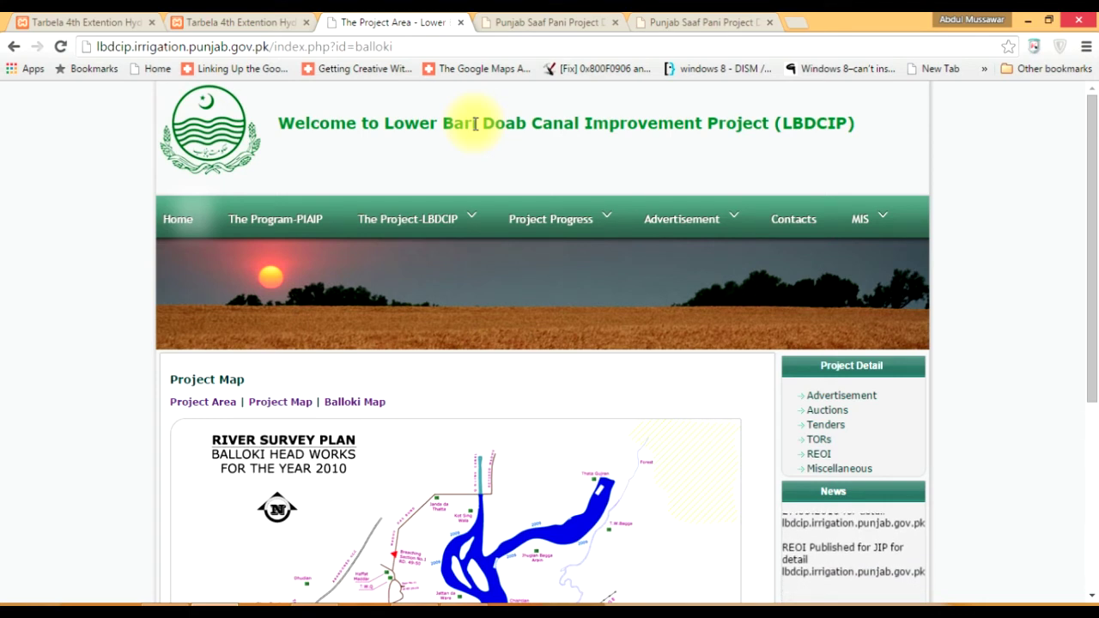
# - Switch to the Punjab Saaf Pani Program MIS and zoom in on the Lodhran markers on its monitoring dashboard map
pyautogui.click(554, 27)
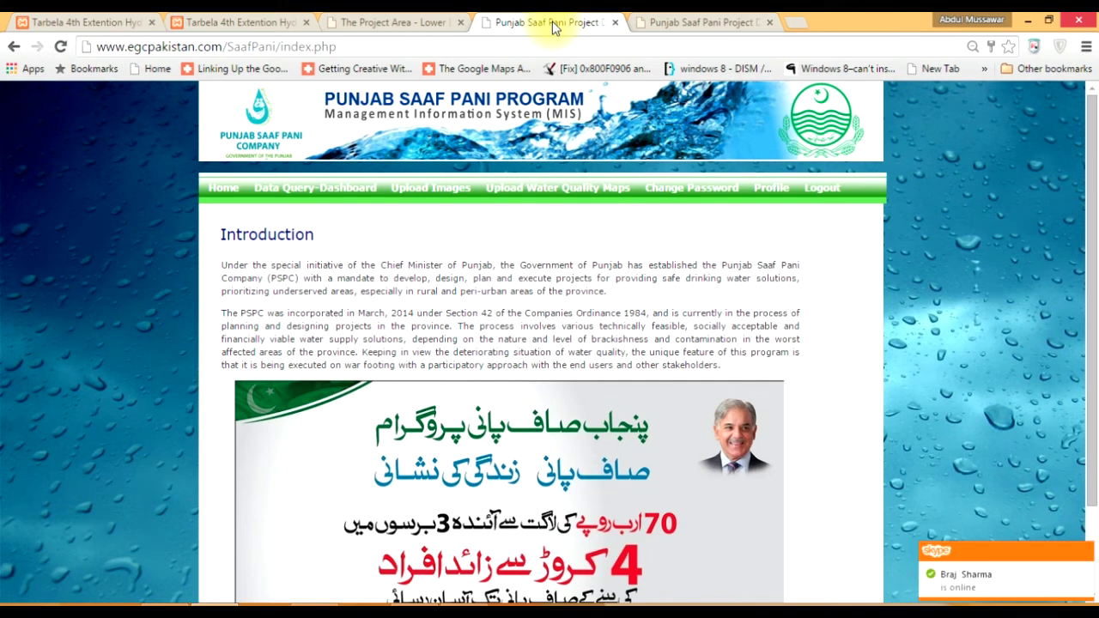
pyautogui.click(1086, 553)
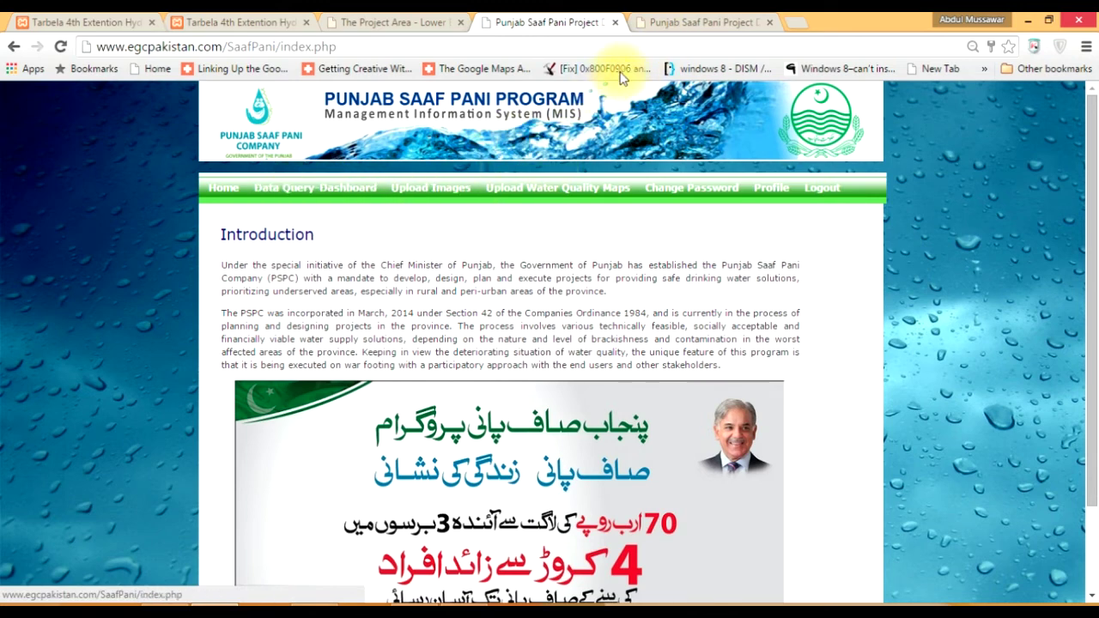
pyautogui.click(703, 23)
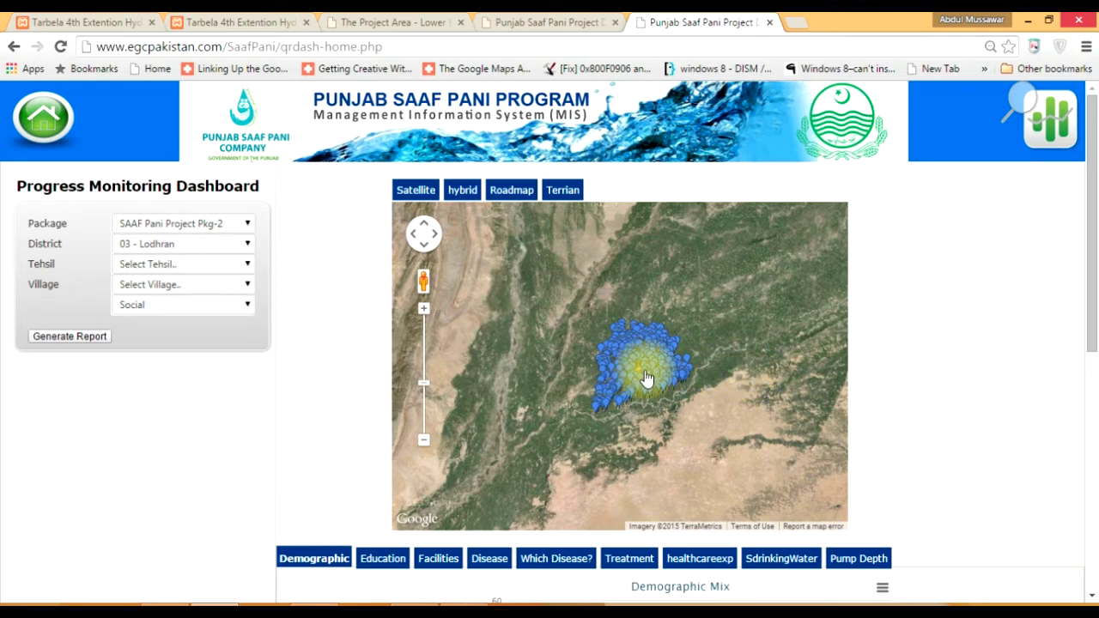
pyautogui.scroll(1, 647, 378)
pyautogui.scroll(1, 647, 378)
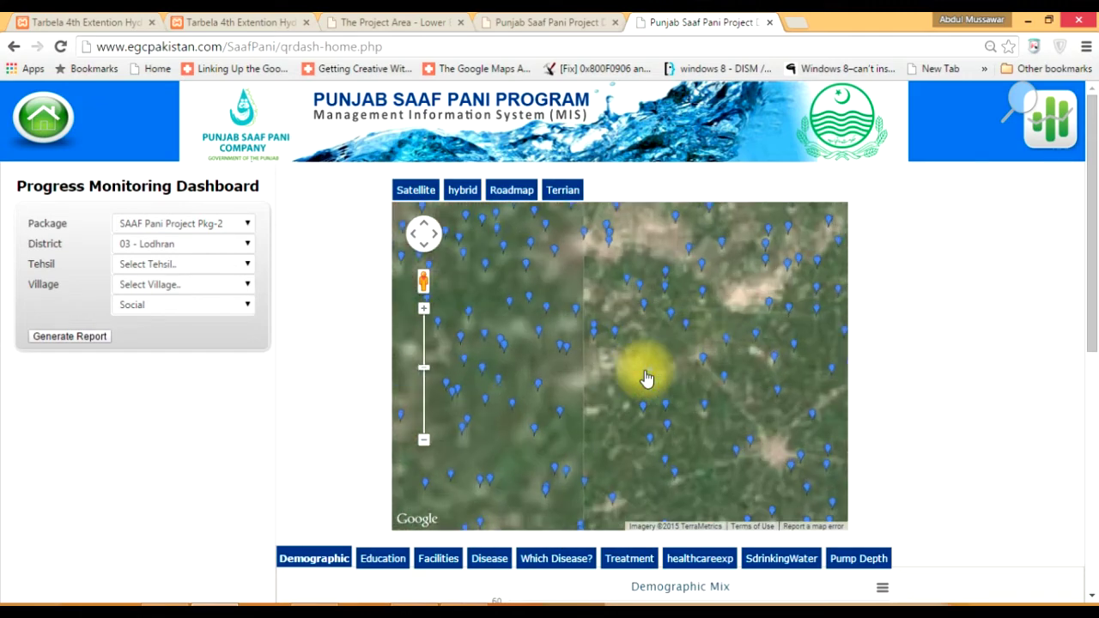
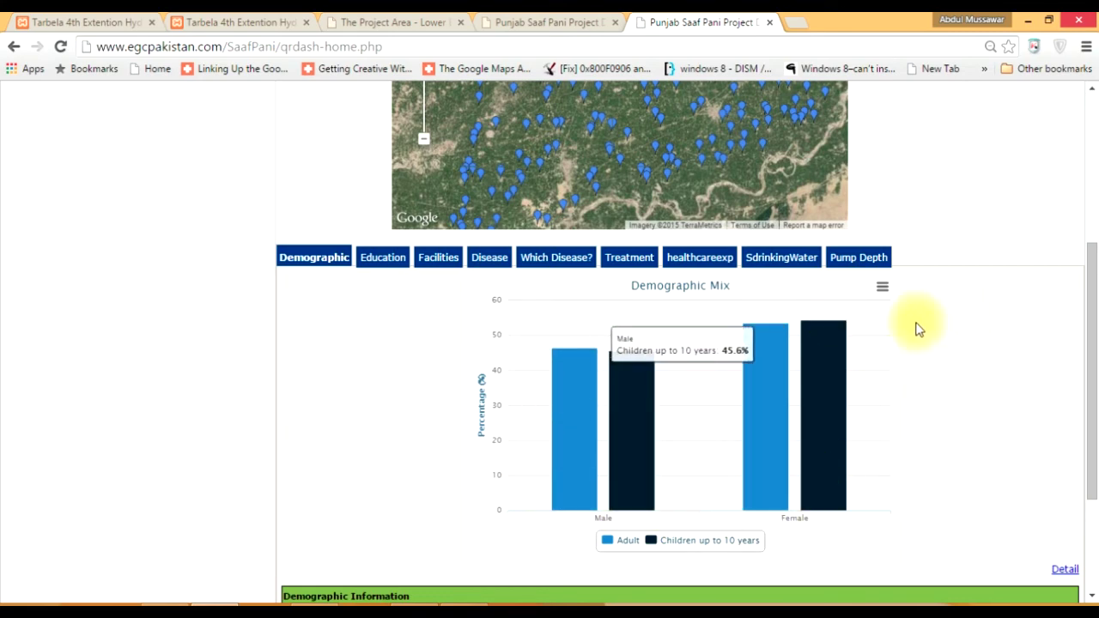
# - Examine Lodhran's Demographic Mix chart and Demographic Information table, toggling the table's detail
pyautogui.moveTo(1094, 327); pyautogui.dragTo(1090, 419)
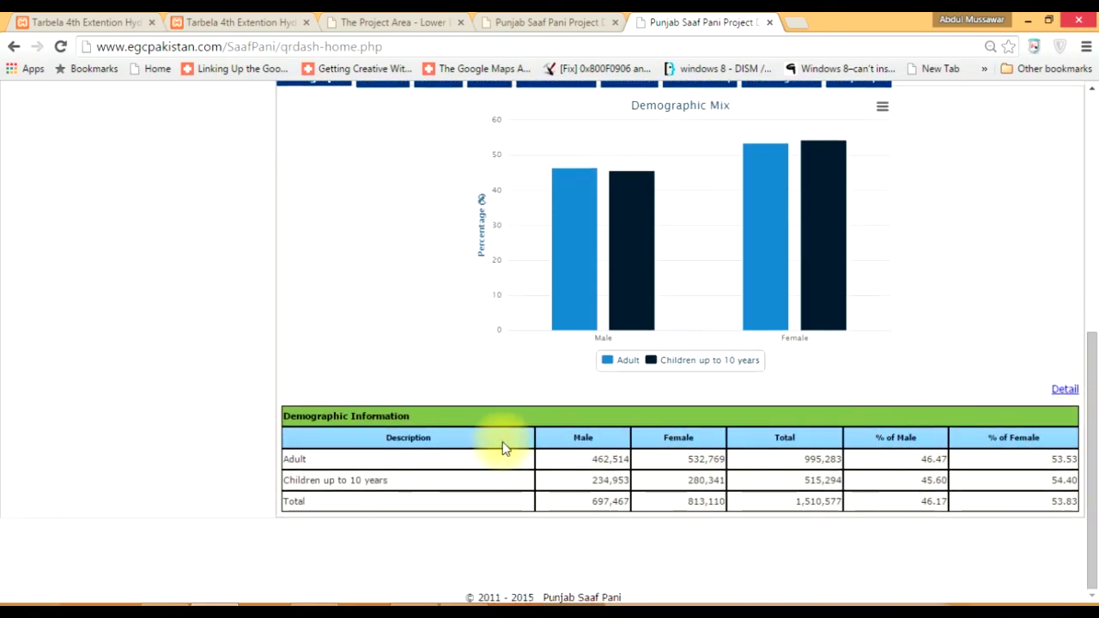
pyautogui.click(1064, 390)
pyautogui.click(1065, 498)
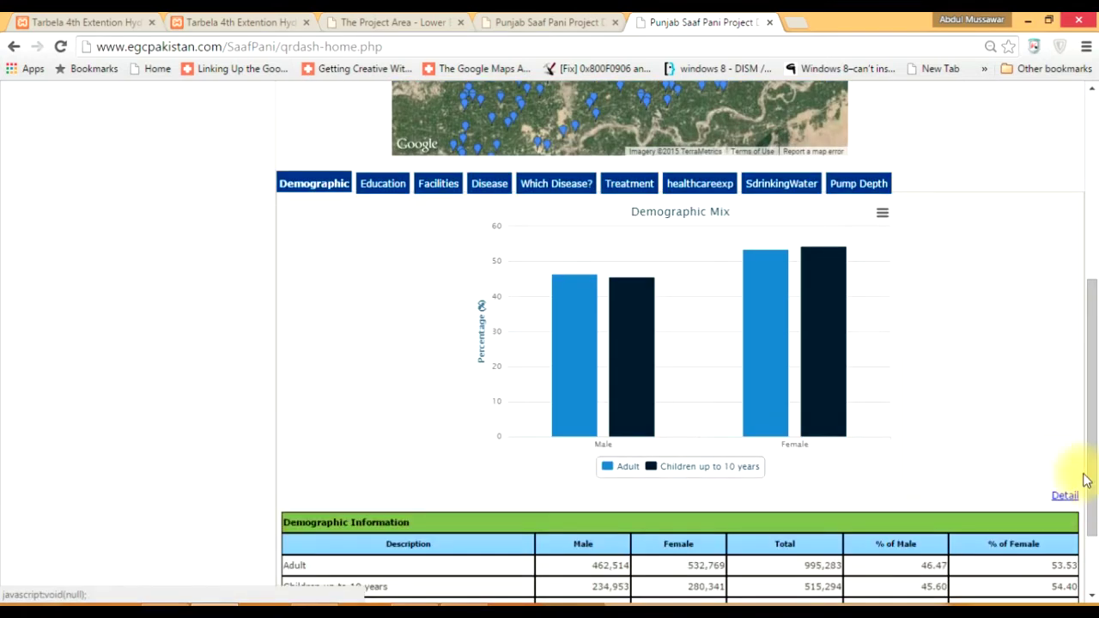
# - Zoom in on the satellite map and open the report of village 017 - Bohar Mailsi in Dunyapur from its marker
pyautogui.moveTo(1094, 427); pyautogui.dragTo(1097, 295)
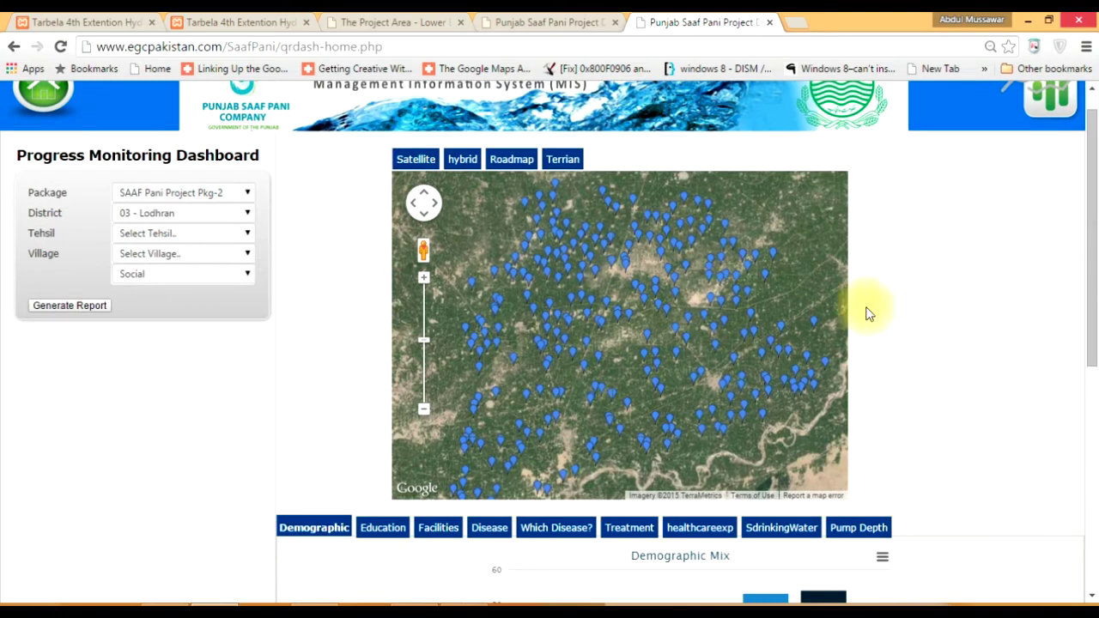
pyautogui.scroll(1, 567, 320)
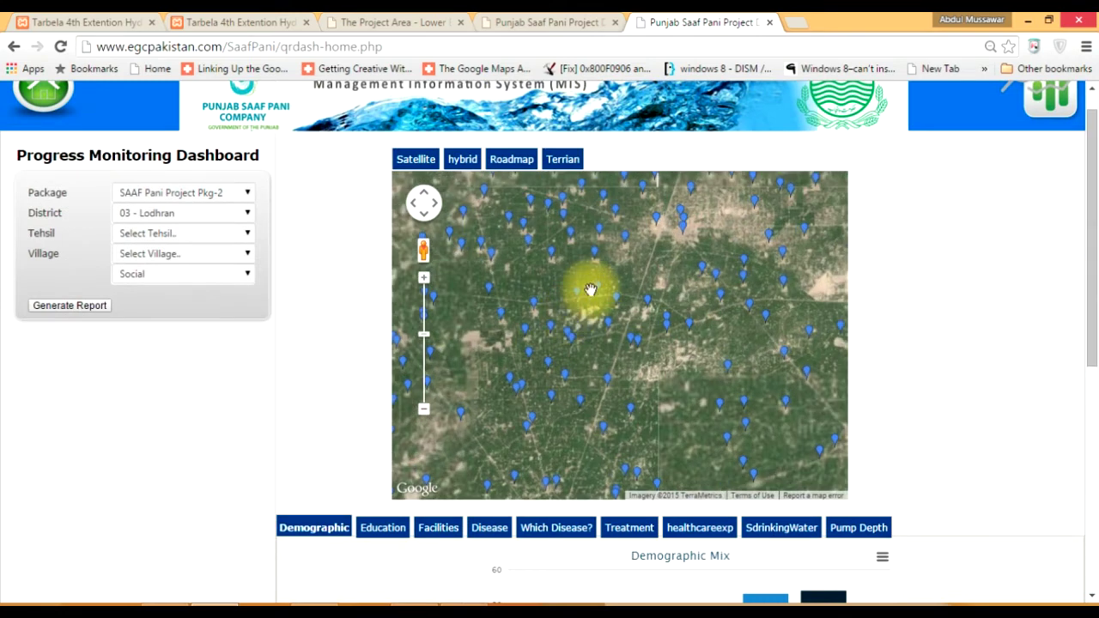
pyautogui.click(598, 288)
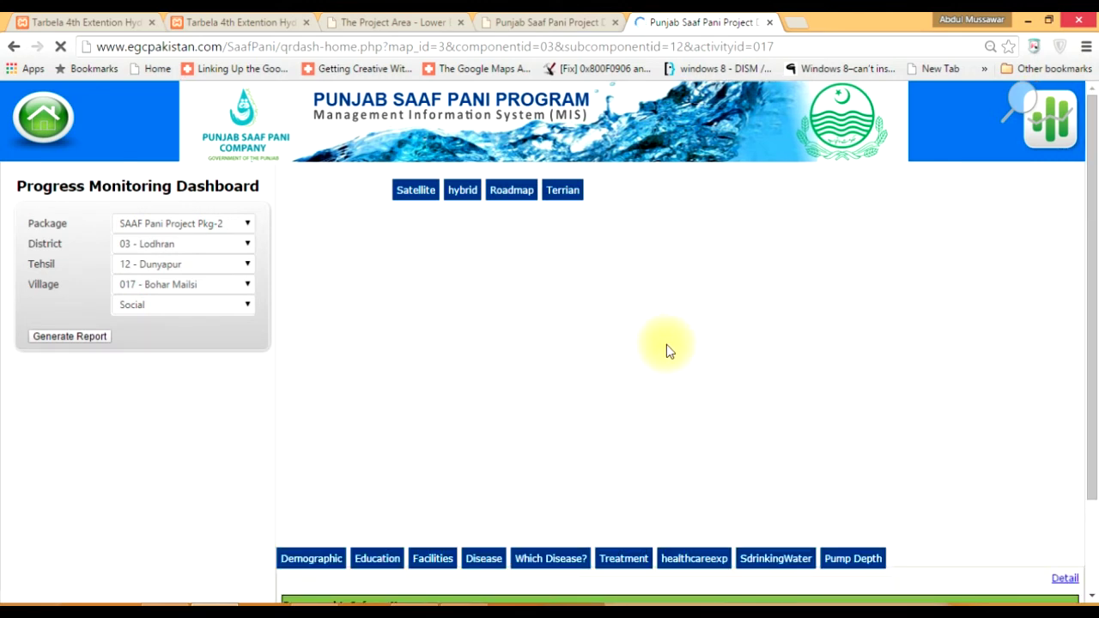
# - Examine the Demographic Mix chart and Demographic Information table for Bohar Mailsi village
pyautogui.moveTo(1093, 226); pyautogui.dragTo(1084, 410)
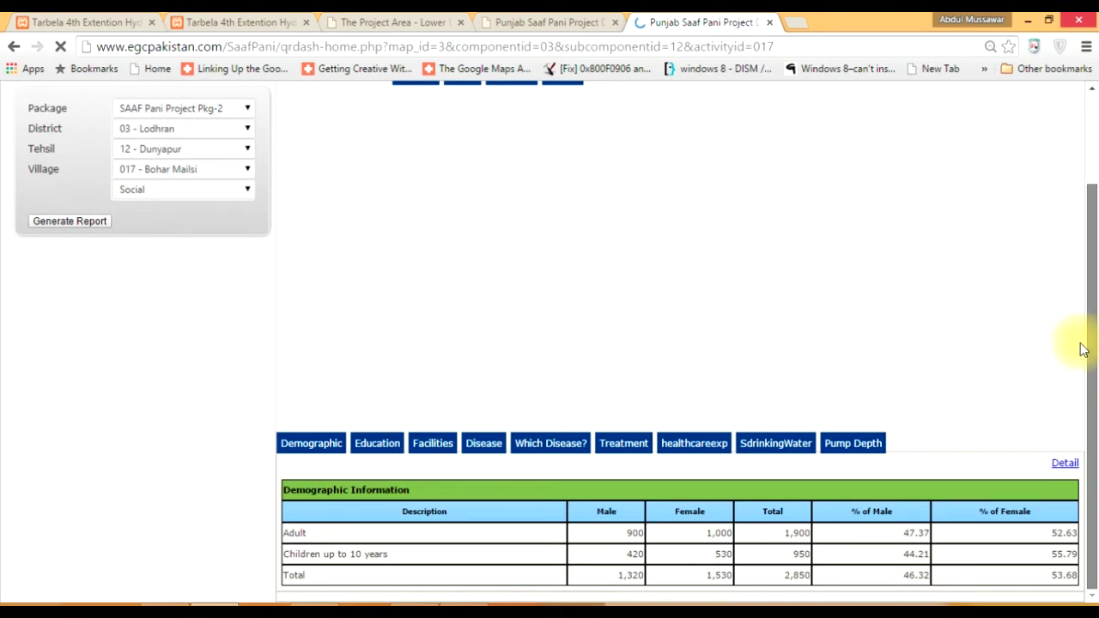
pyautogui.moveTo(1083, 349); pyautogui.dragTo(1093, 216)
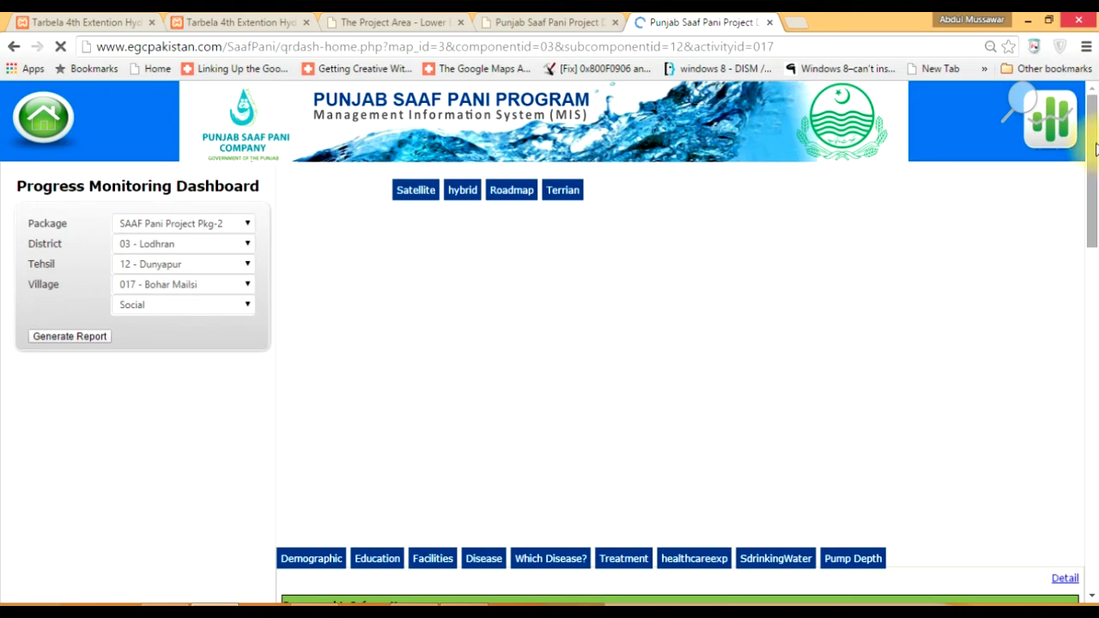
pyautogui.moveTo(1096, 149); pyautogui.dragTo(1089, 235)
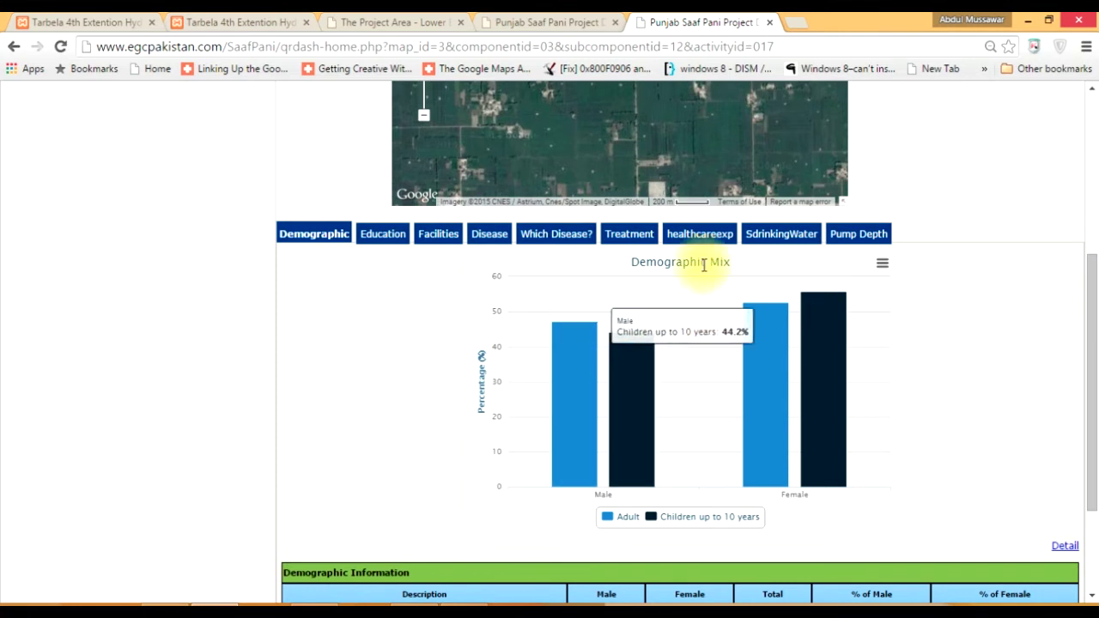
pyautogui.moveTo(1089, 307); pyautogui.dragTo(1089, 384)
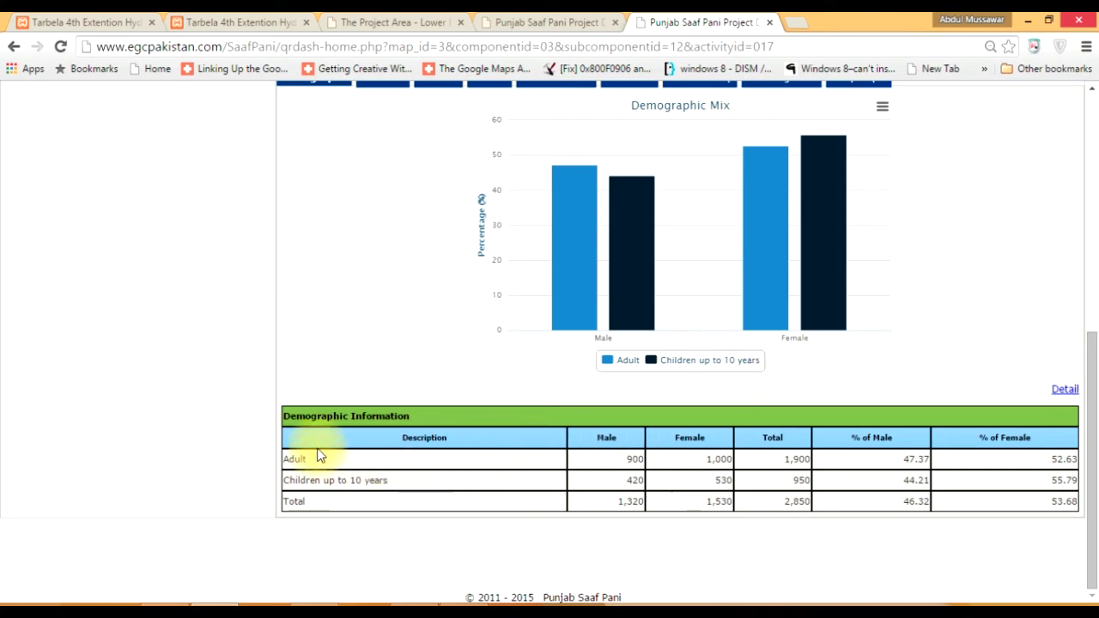
pyautogui.moveTo(1097, 464); pyautogui.dragTo(1098, 388)
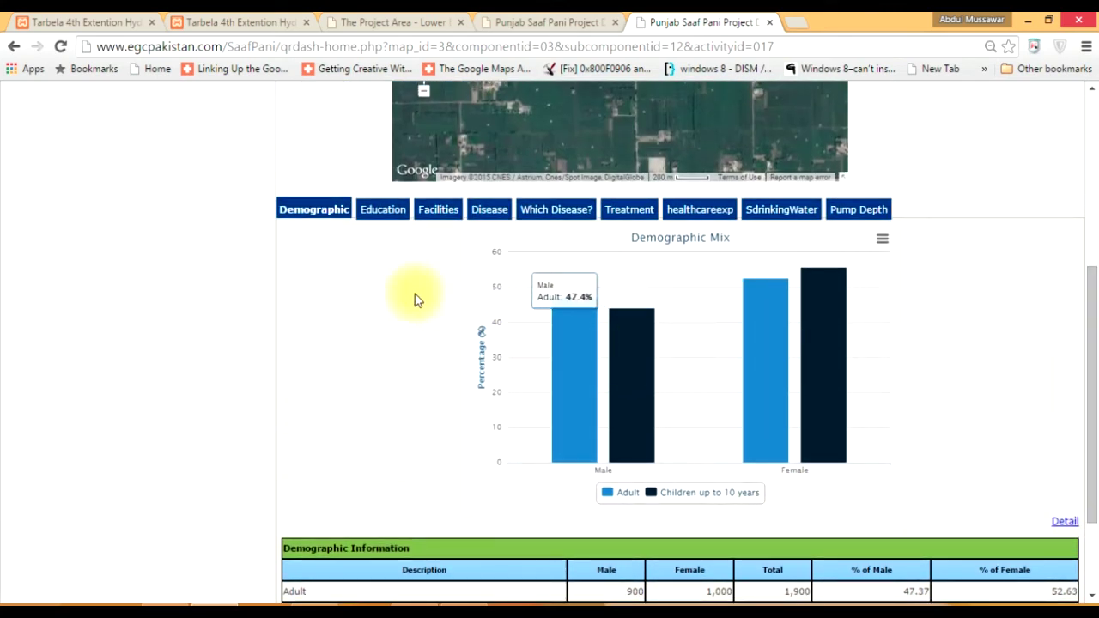
# - View the village's Education, Facilities, Disease, Which Disease?, Treatment, healthcareexp, SdrinkingWater and Pump Depth charts one after another
pyautogui.click(378, 212)
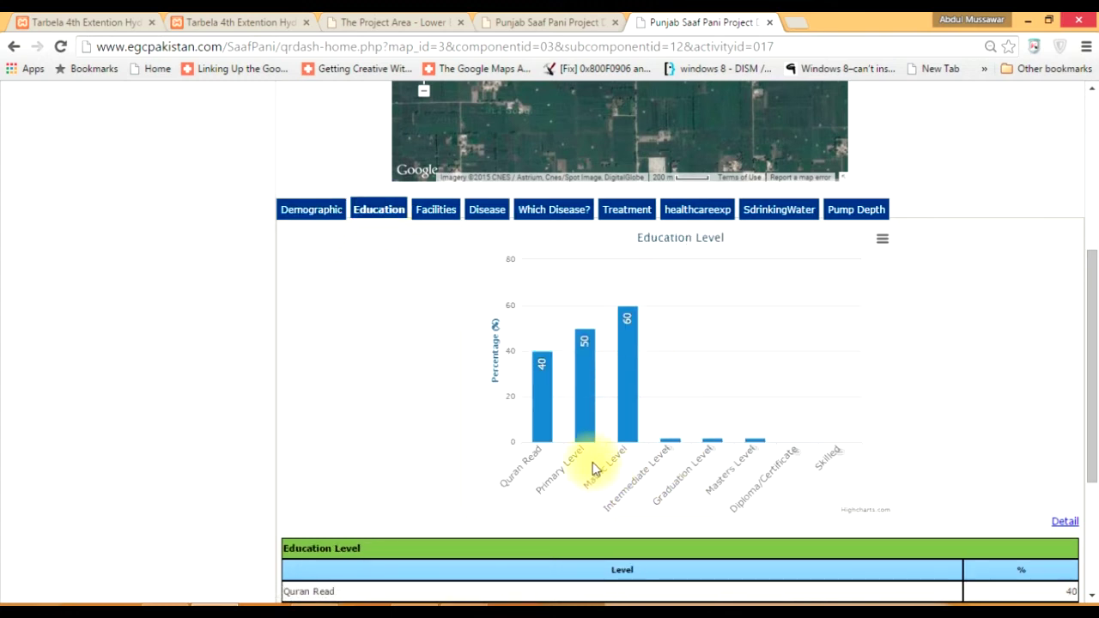
pyautogui.click(438, 212)
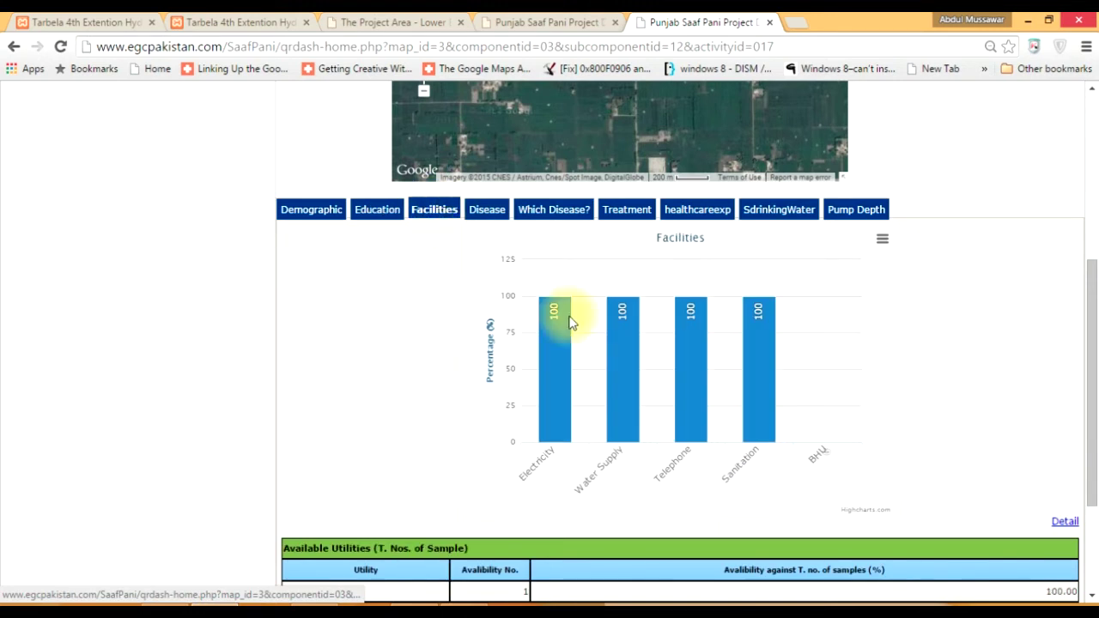
pyautogui.click(487, 211)
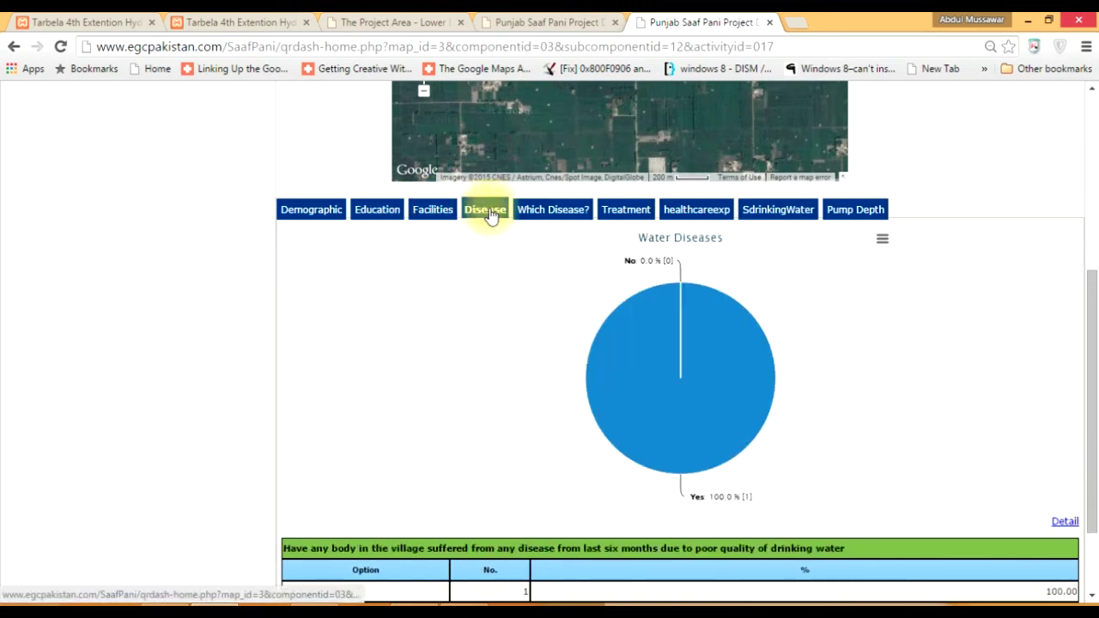
pyautogui.click(556, 213)
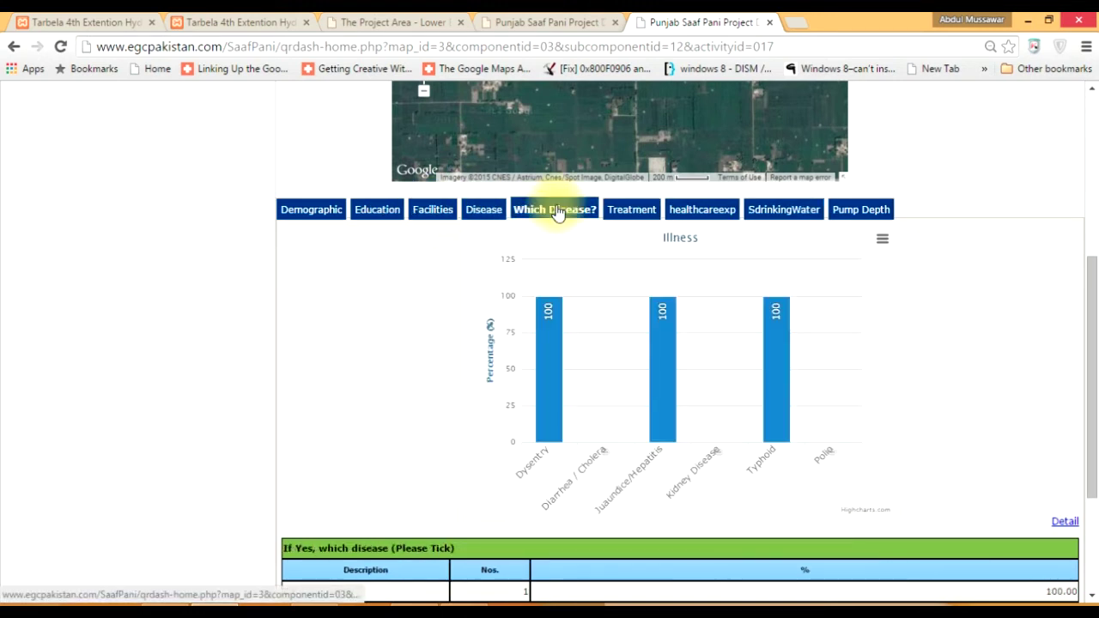
pyautogui.click(628, 211)
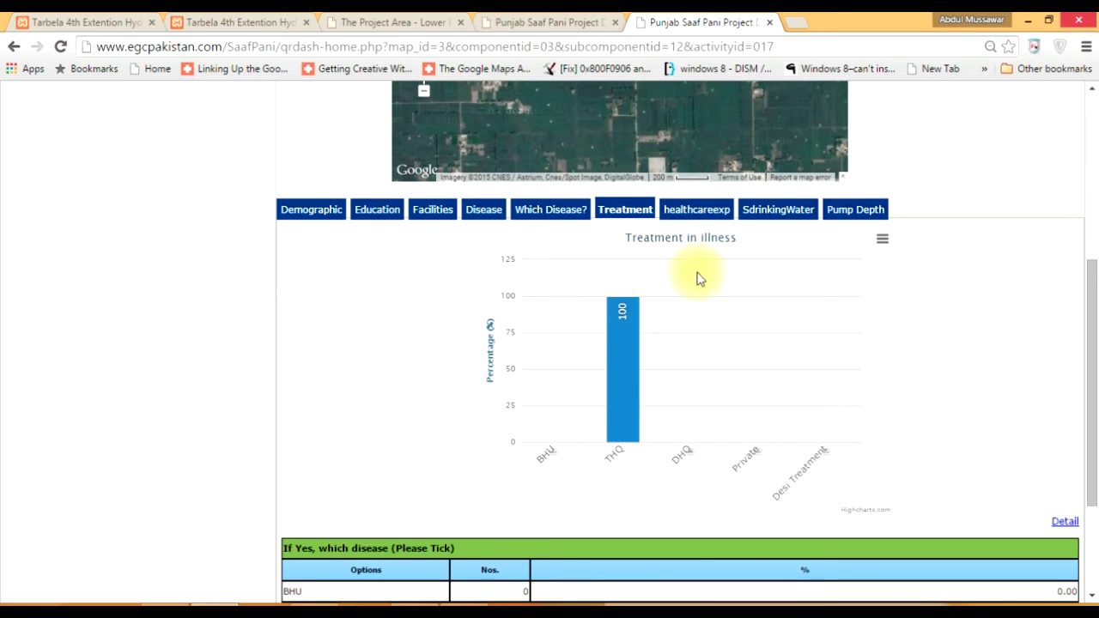
pyautogui.click(696, 214)
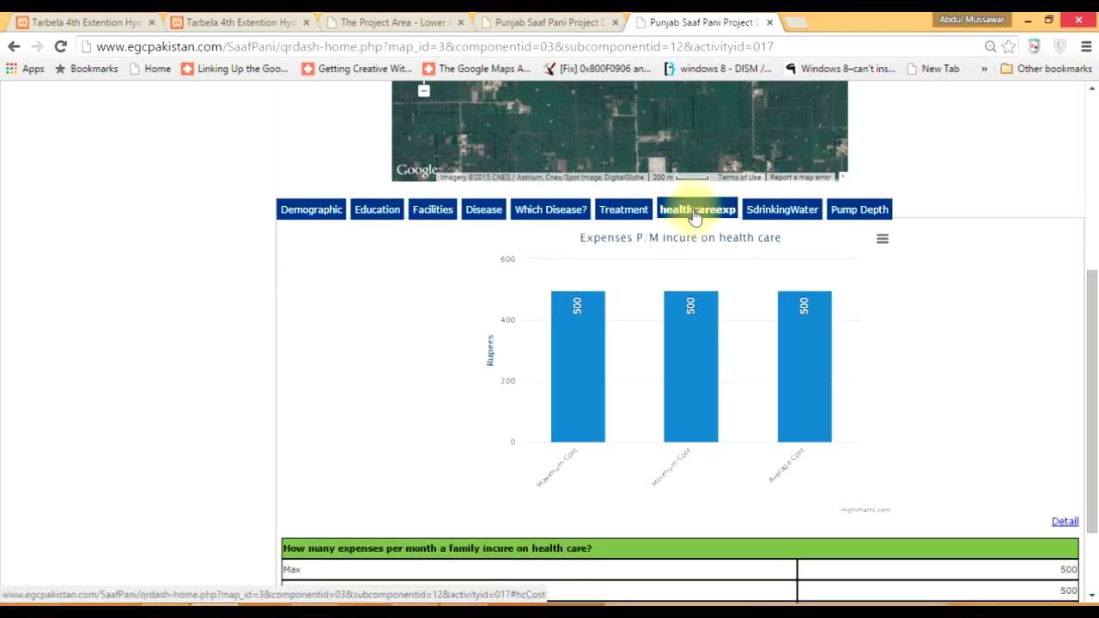
pyautogui.click(790, 214)
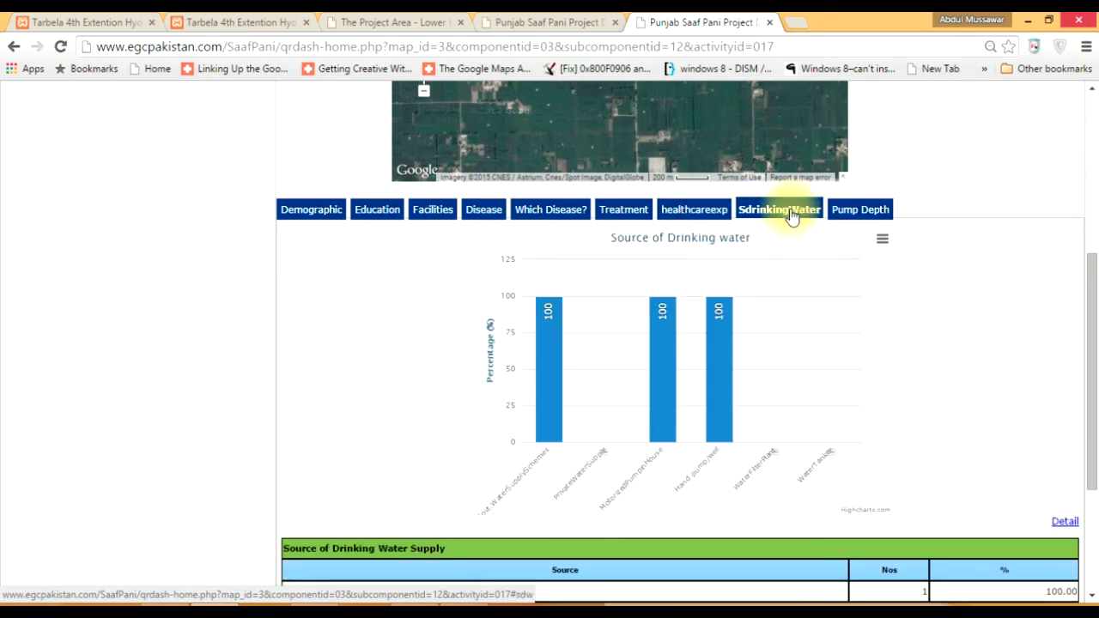
pyautogui.click(863, 213)
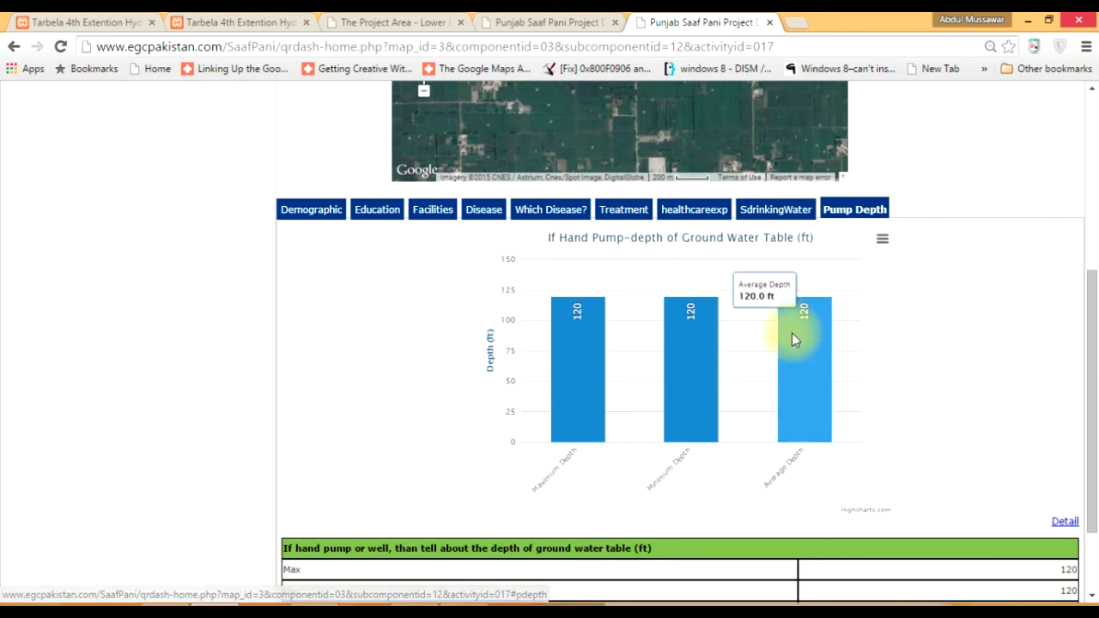
# - Check the Pump Depth table for Bohar Mailsi and examine the village's marker up close on the satellite map
pyautogui.scroll(-3, 795, 335)
pyautogui.scroll(4, 797, 344)
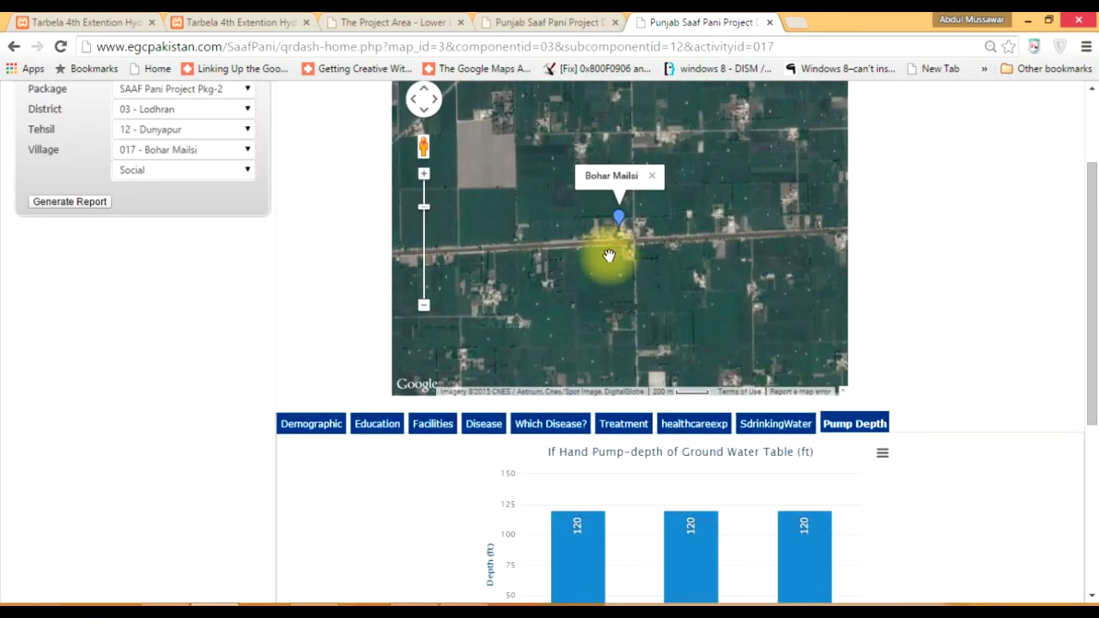
pyautogui.scroll(1, 614, 236)
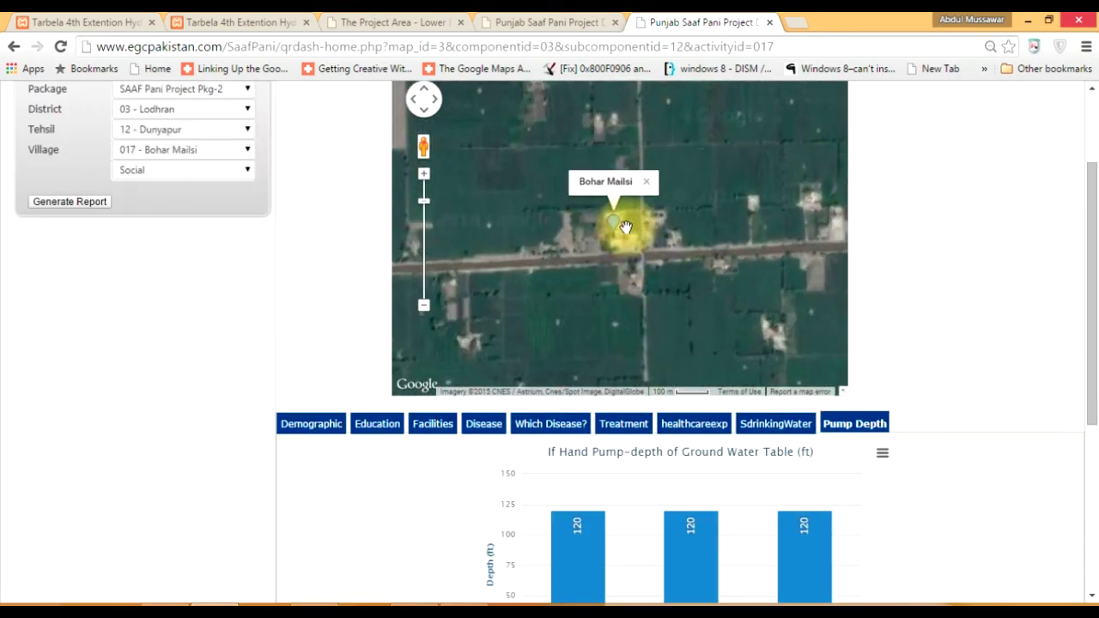
pyautogui.scroll(2, 622, 240)
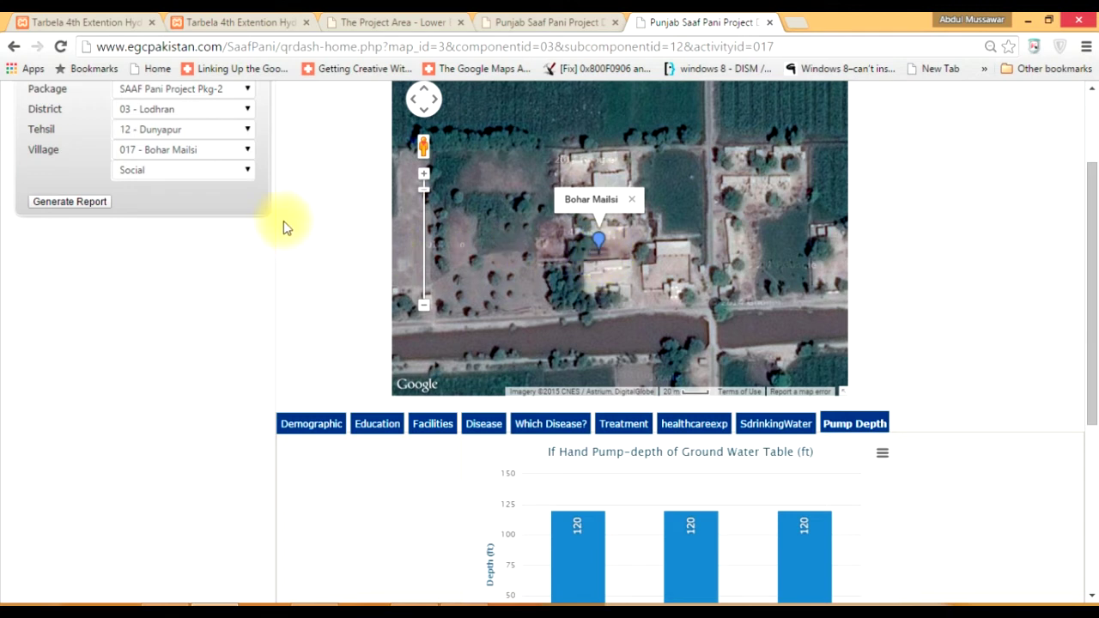
# - Clear the village selection, set the report type to Technical and generate the report for Dunyapur tehsil
pyautogui.click(175, 151)
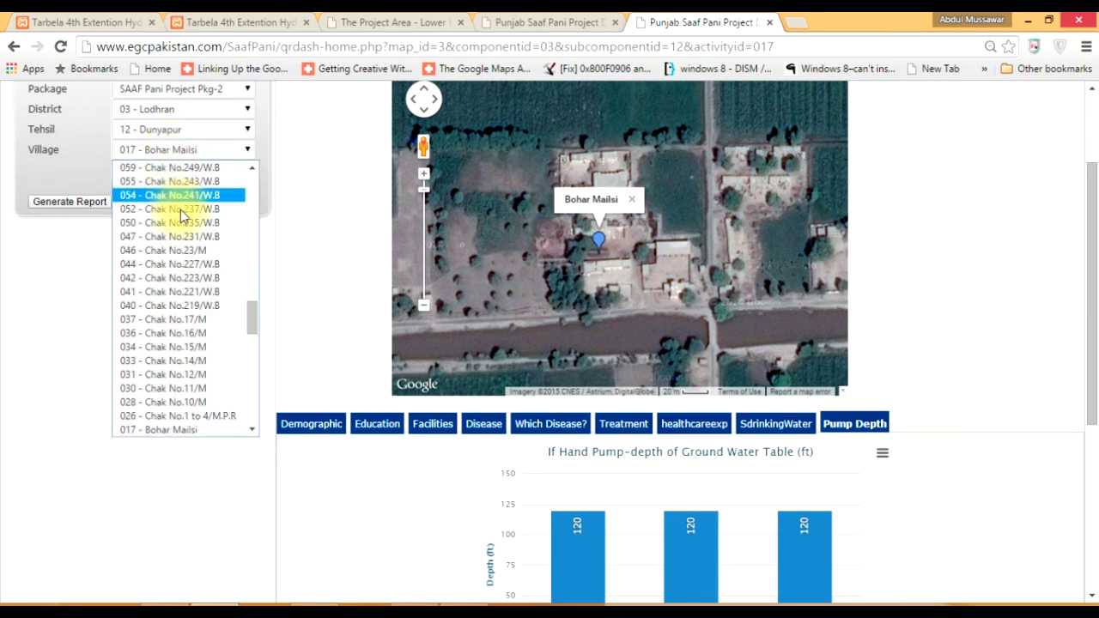
pyautogui.moveTo(248, 318); pyautogui.dragTo(264, 189)
pyautogui.click(170, 167)
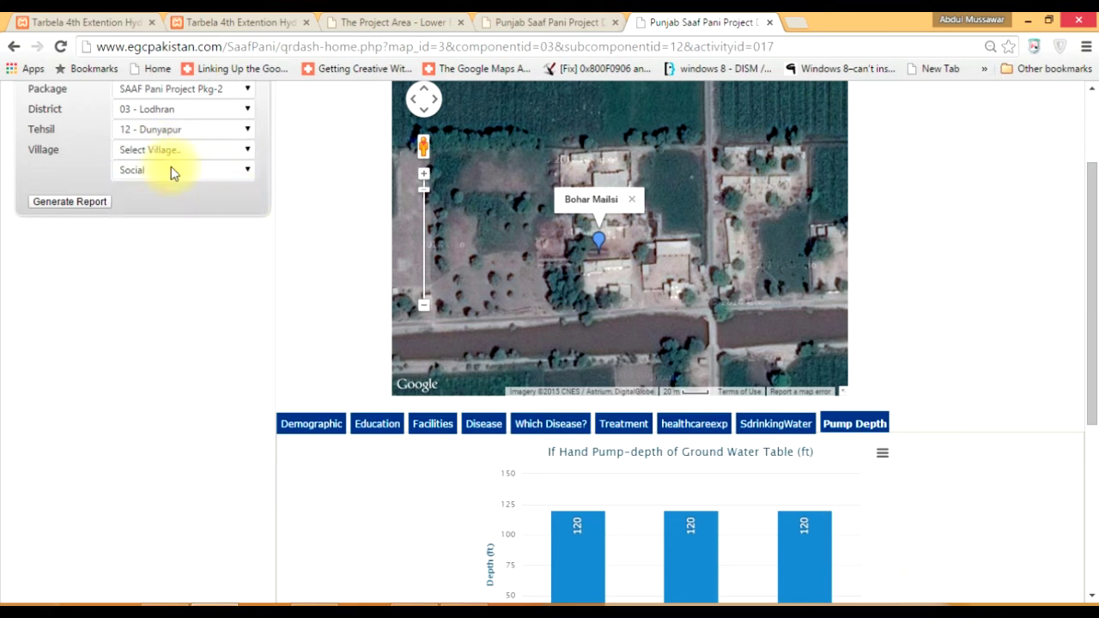
pyautogui.click(163, 171)
pyautogui.click(152, 201)
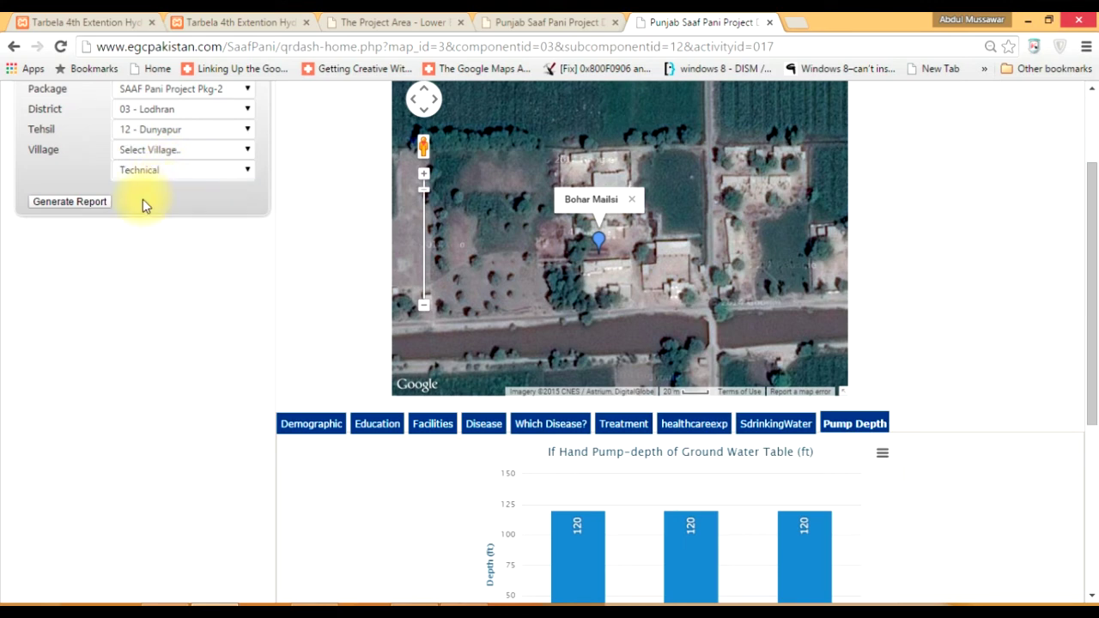
pyautogui.click(67, 205)
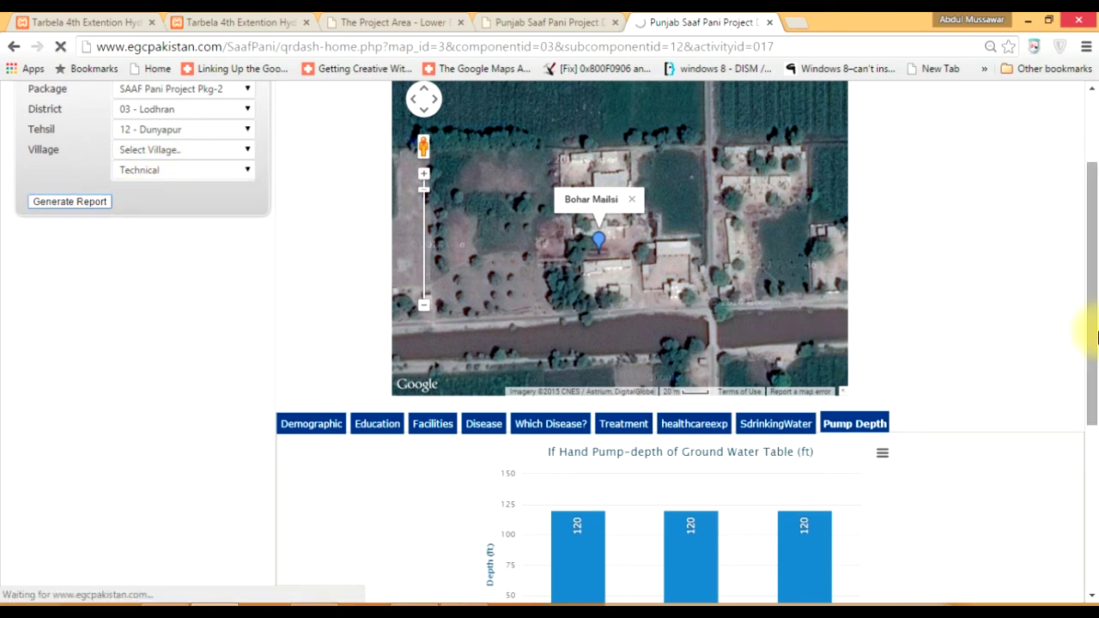
pyautogui.moveTo(1094, 314); pyautogui.dragTo(1096, 211)
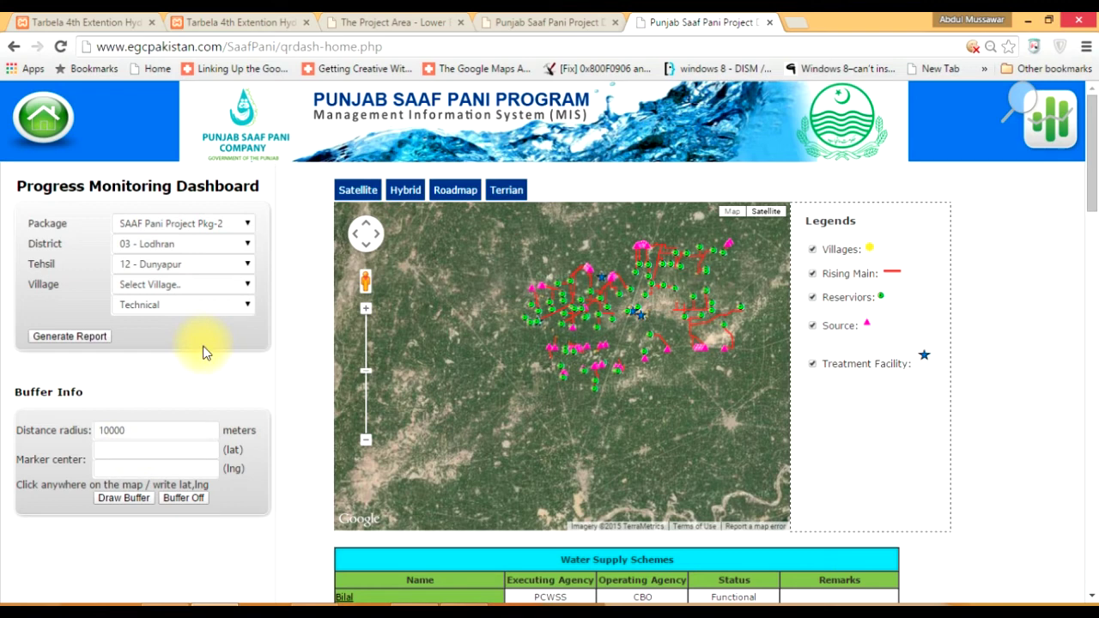
# - Generate the Technical report for village 167 - Chak No.44/M and look over its satellite map and water supply scheme data
pyautogui.click(203, 285)
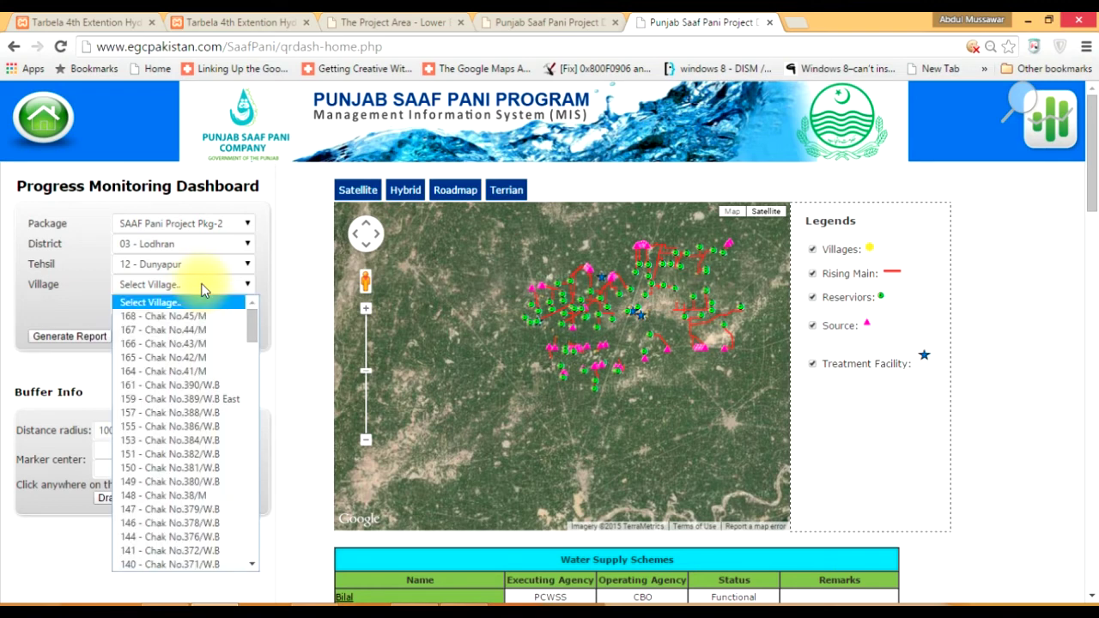
pyautogui.click(191, 335)
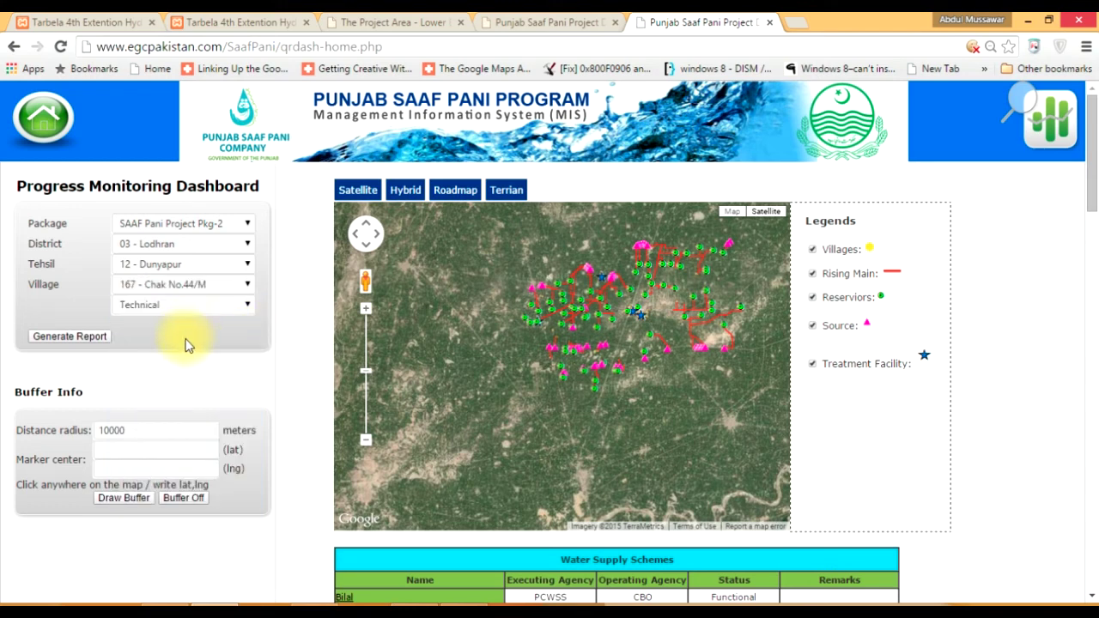
pyautogui.click(77, 336)
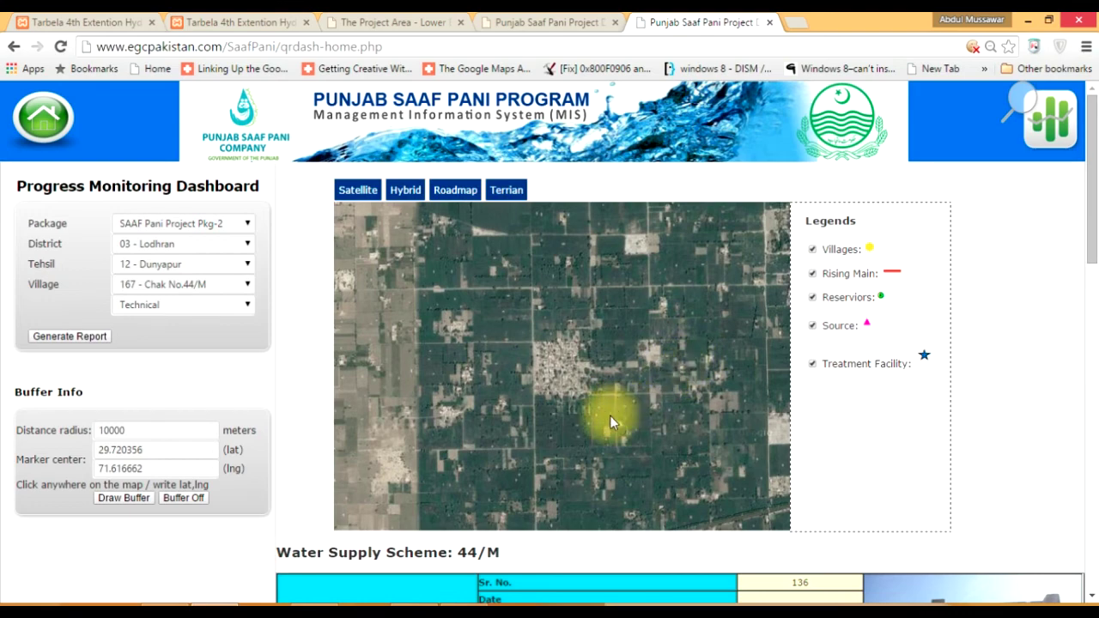
pyautogui.scroll(-1, 594, 374)
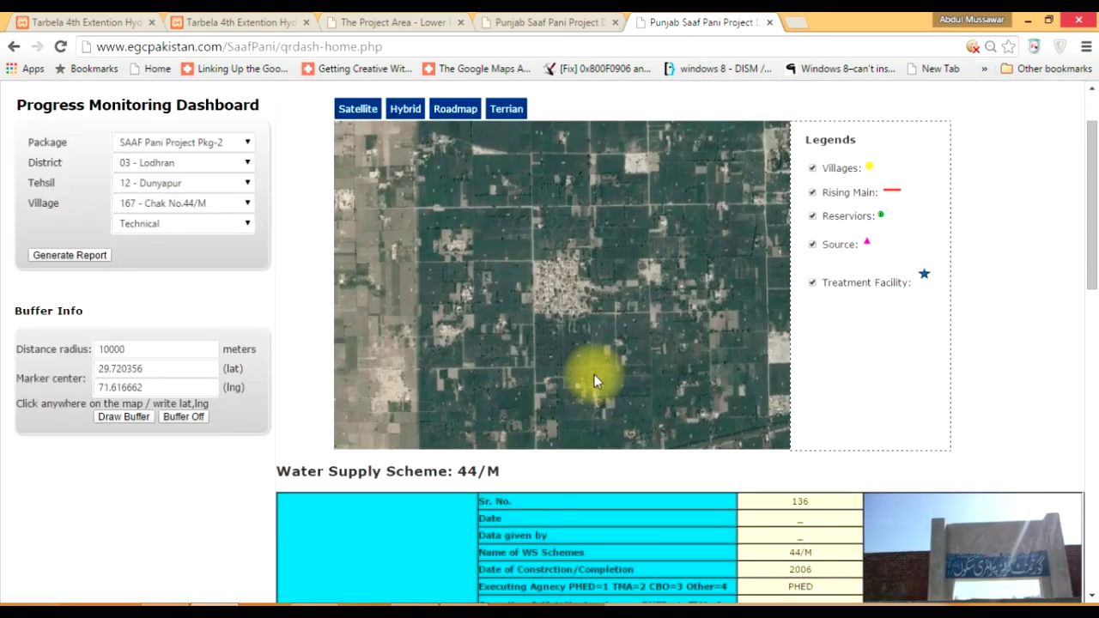
pyautogui.scroll(1, 593, 341)
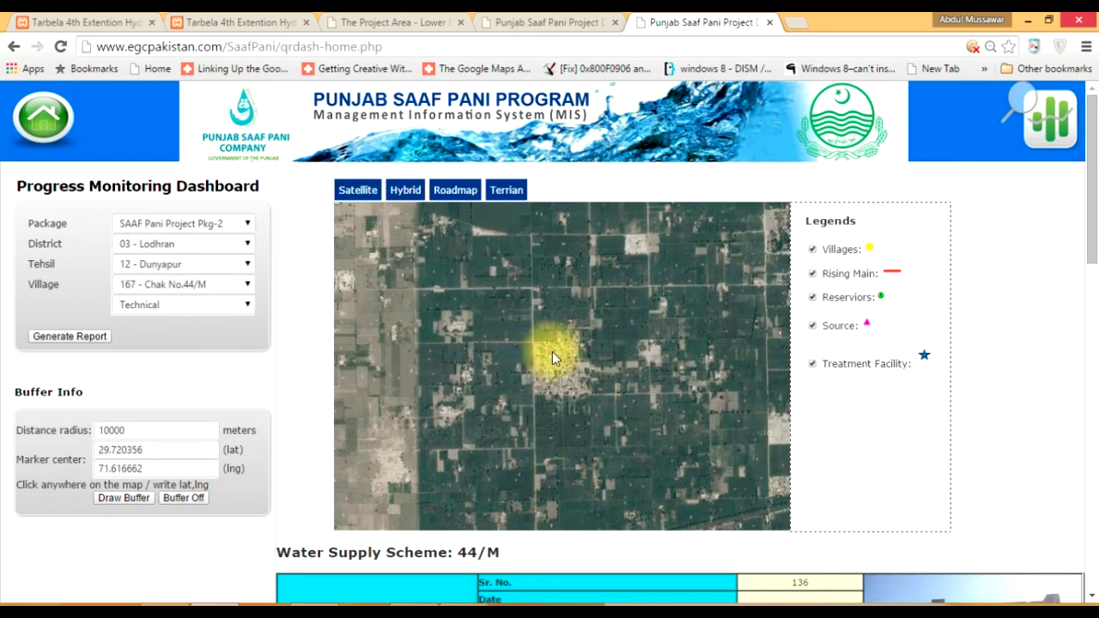
pyautogui.scroll(-1, 578, 346)
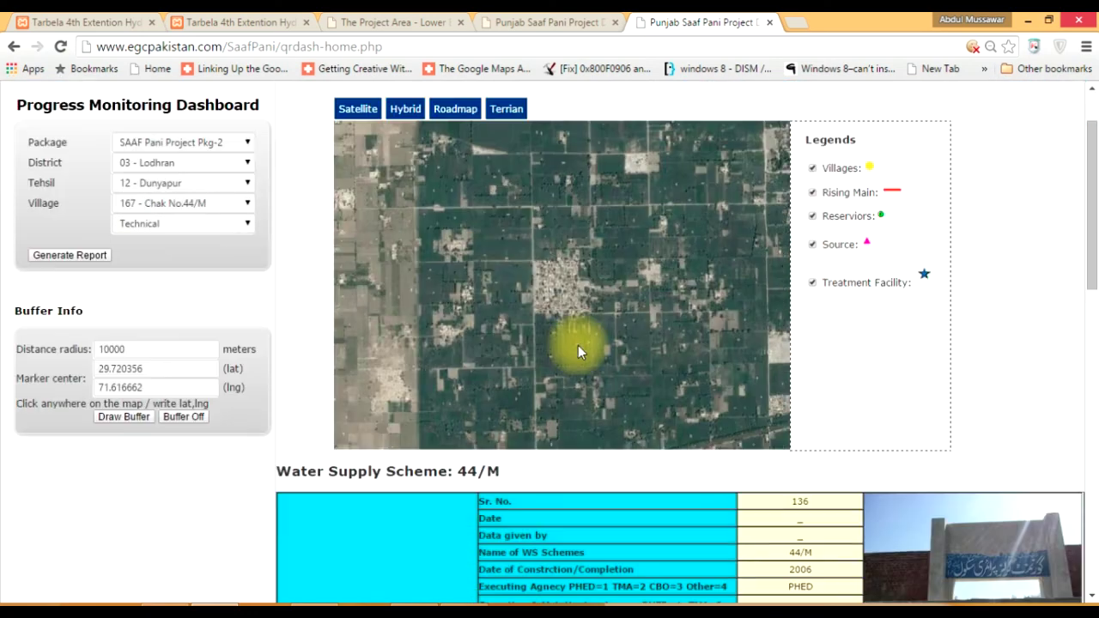
pyautogui.scroll(1, 578, 345)
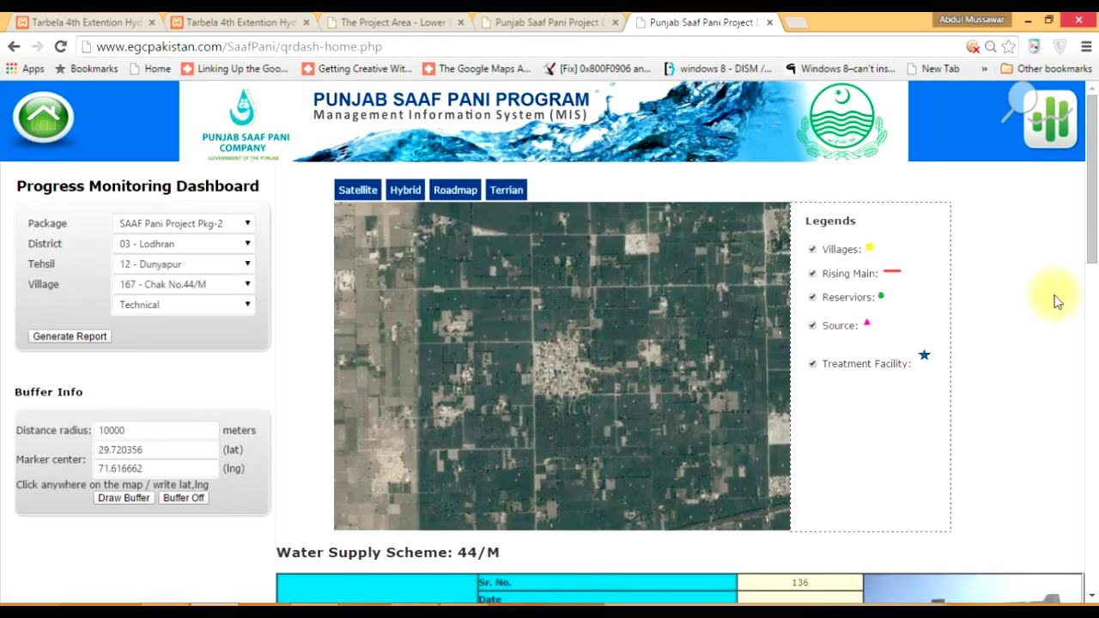
pyautogui.moveTo(1091, 227); pyautogui.dragTo(1090, 193)
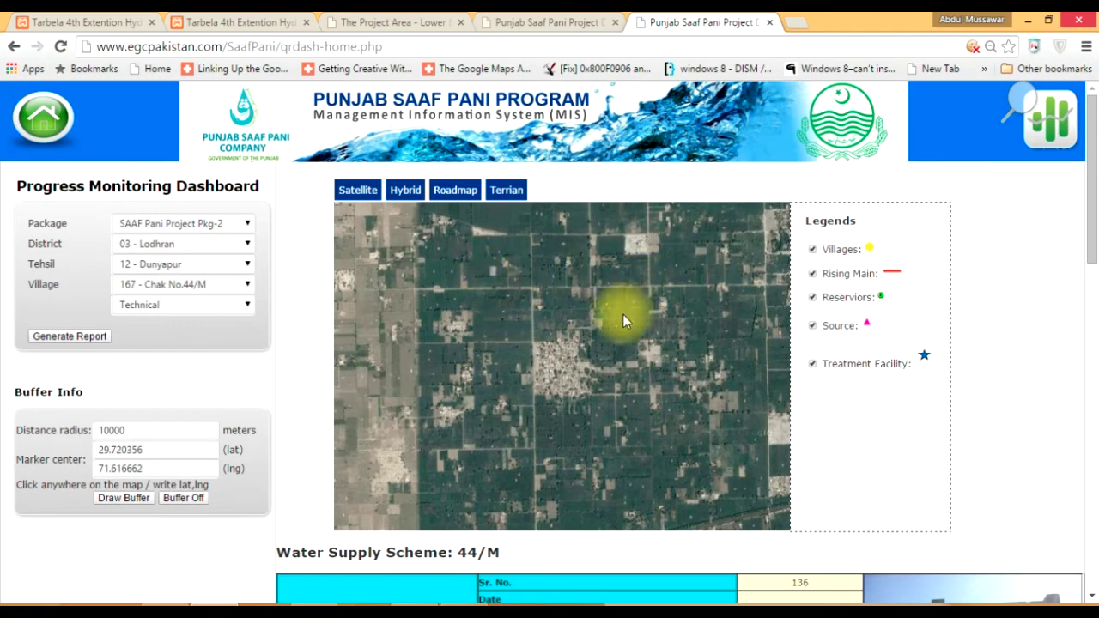
# - Clear the Chak No.44/M selection and generate the Technical report for the whole Dunyapur tehsil again
pyautogui.click(192, 283)
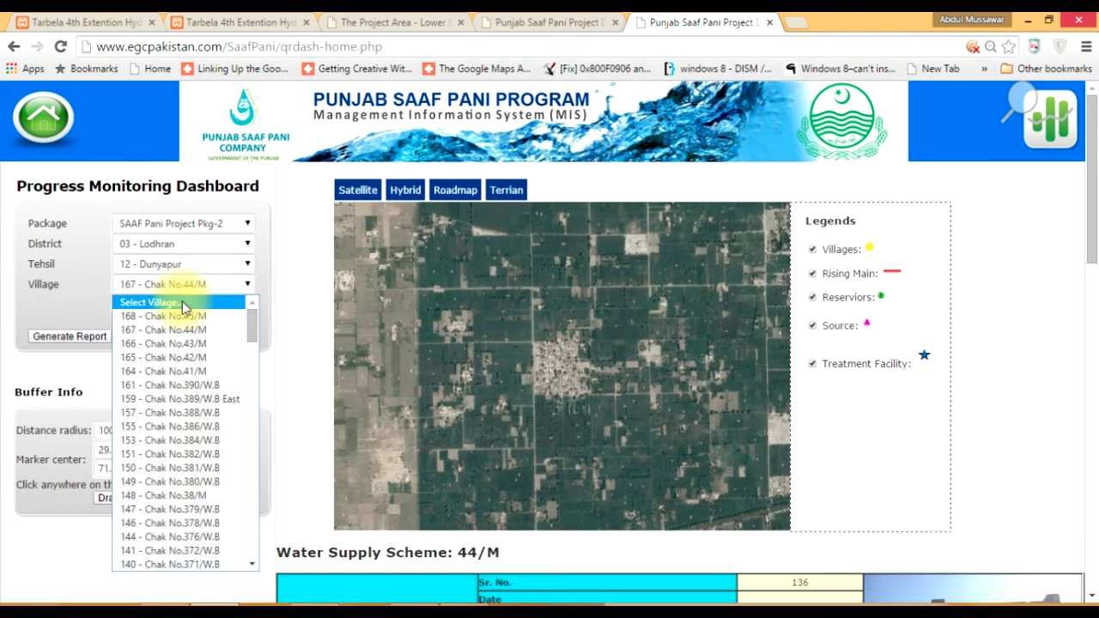
pyautogui.click(183, 303)
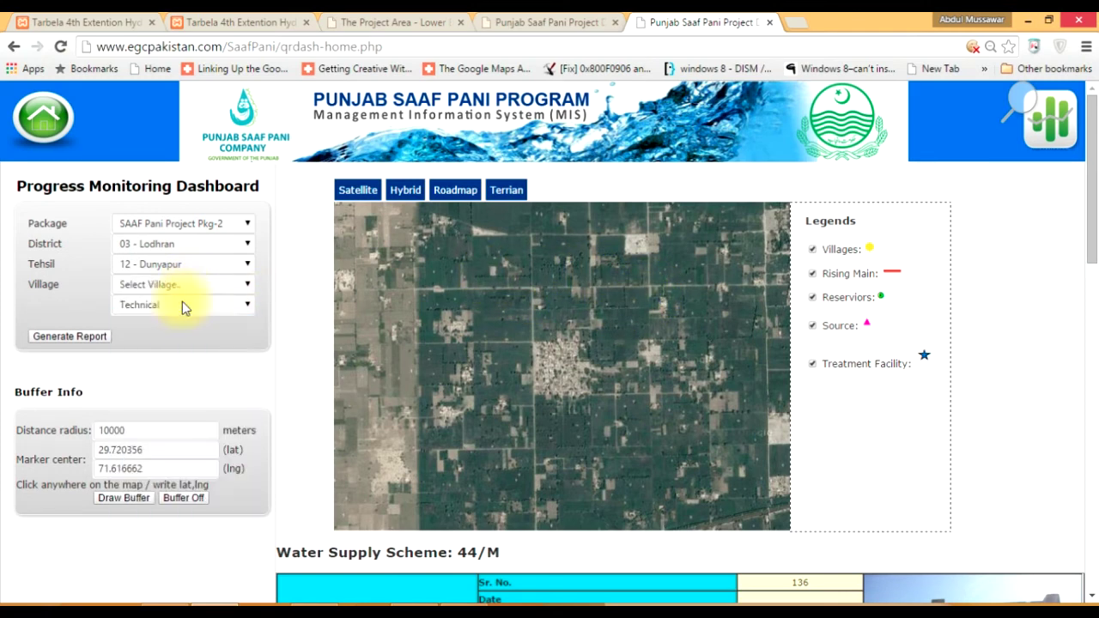
pyautogui.click(67, 337)
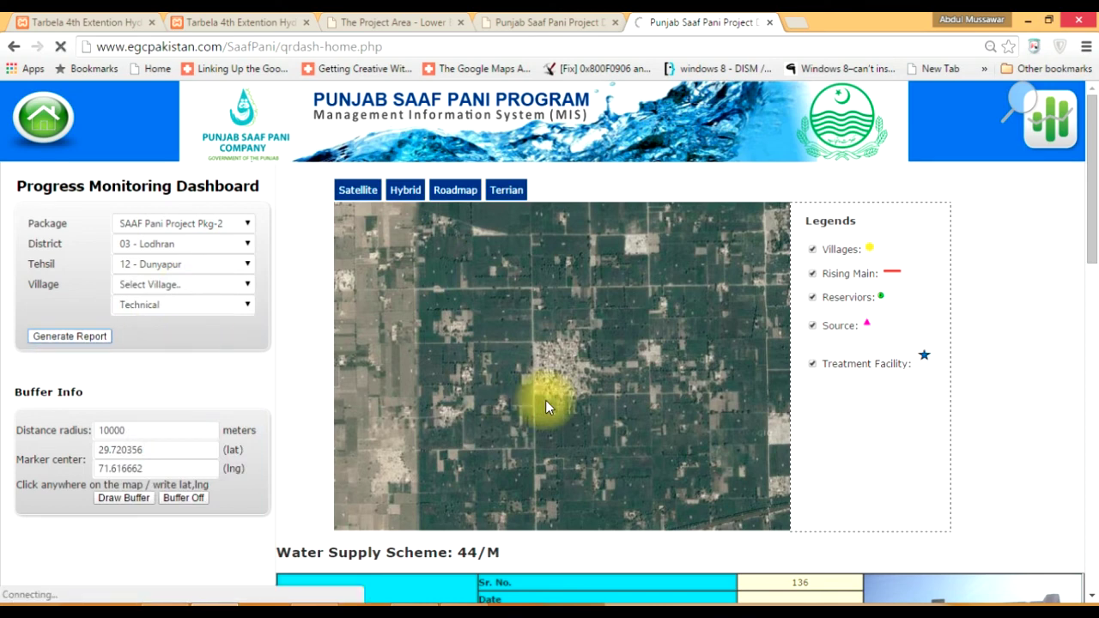
pyautogui.scroll(-2, 859, 433)
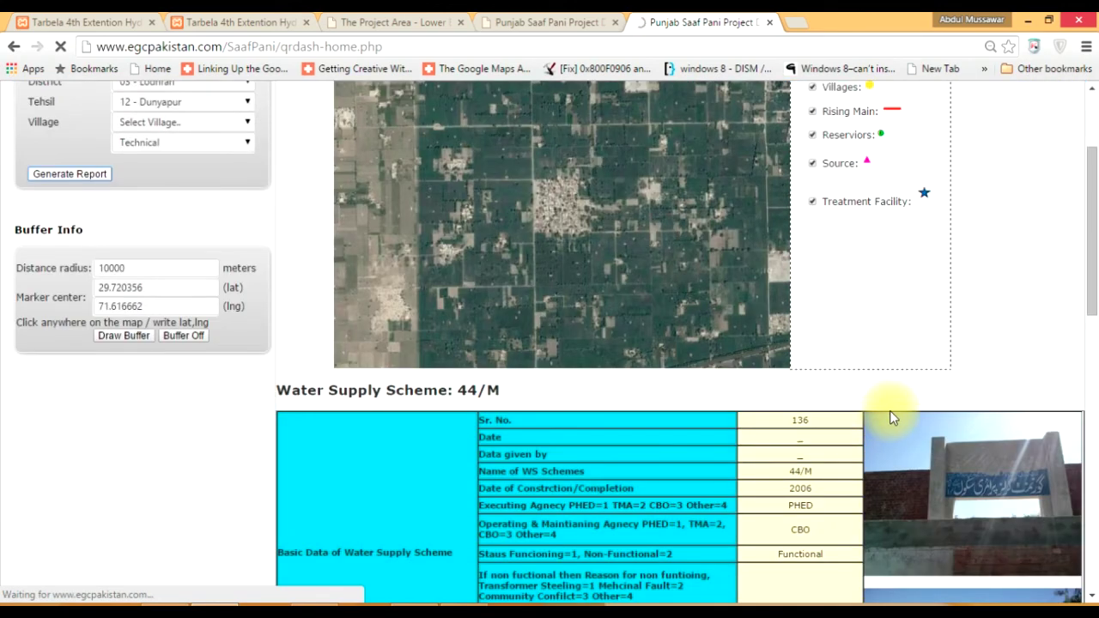
pyautogui.scroll(-1, 890, 411)
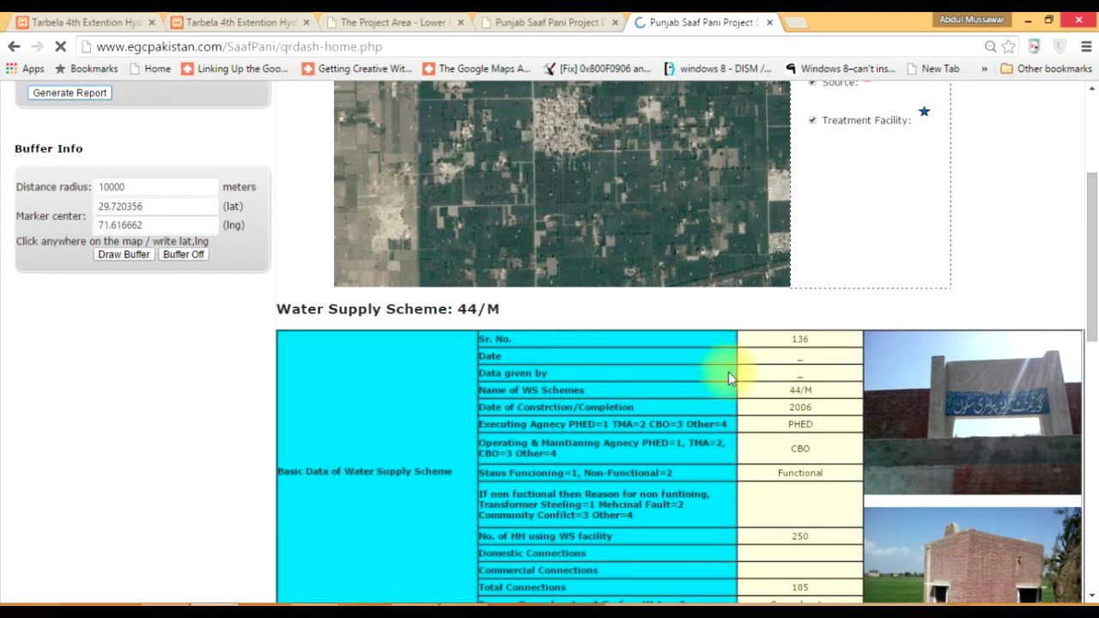
pyautogui.scroll(-1, 747, 365)
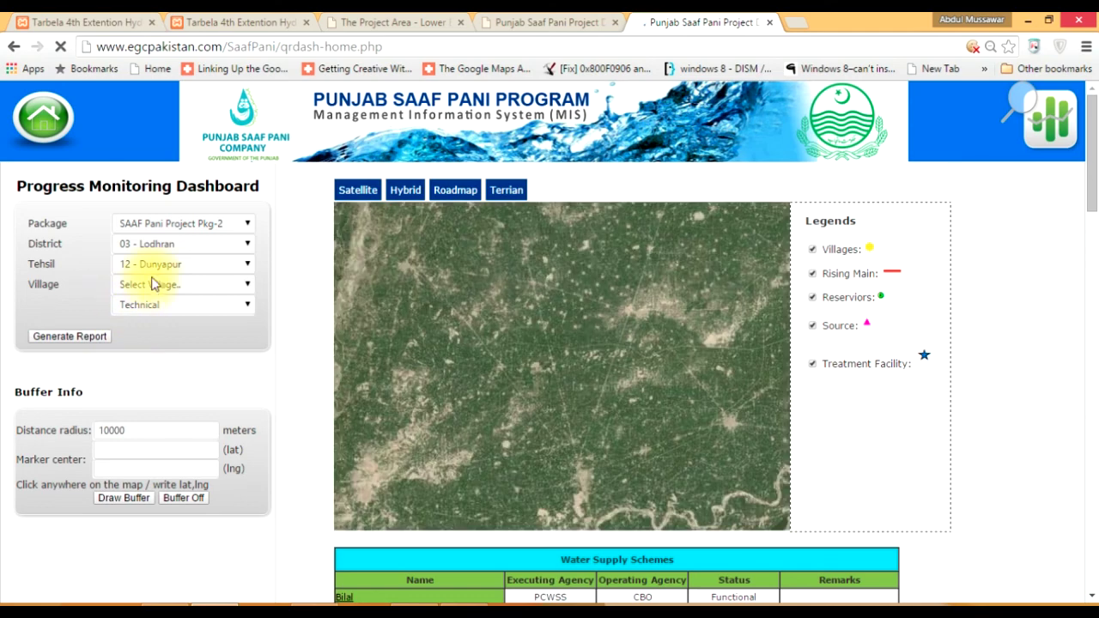
pyautogui.scroll(-1, 704, 347)
pyautogui.scroll(2, 704, 350)
pyautogui.scroll(-2, 679, 318)
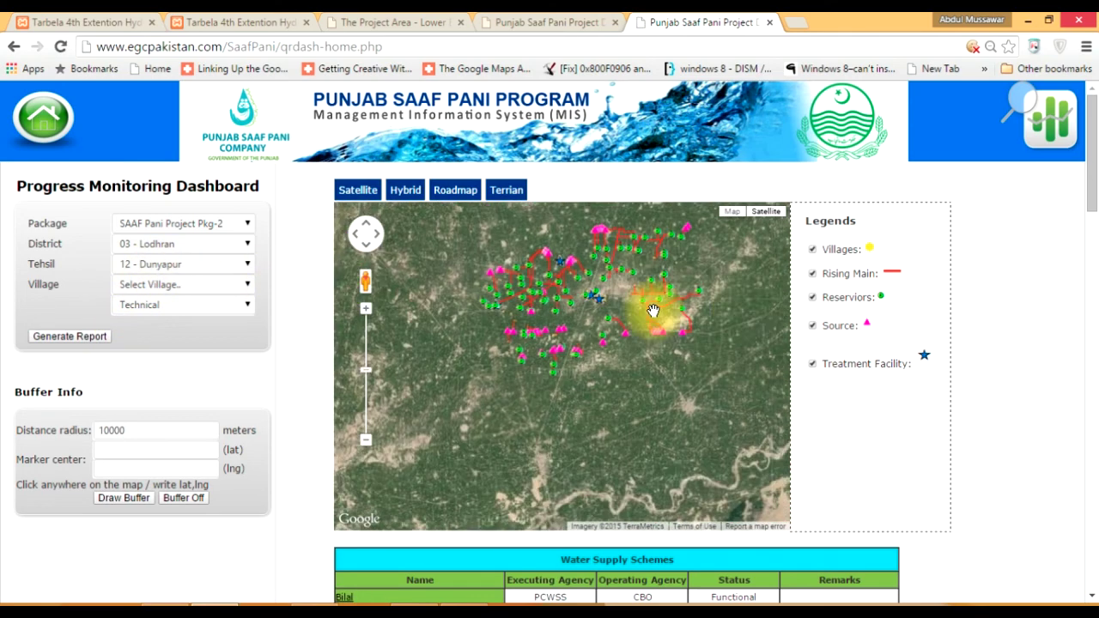
# - Hide the Villages, Rising Main, Reserviors, Source and Treatment Facility layers on the map
pyautogui.moveTo(1091, 200); pyautogui.dragTo(1087, 160)
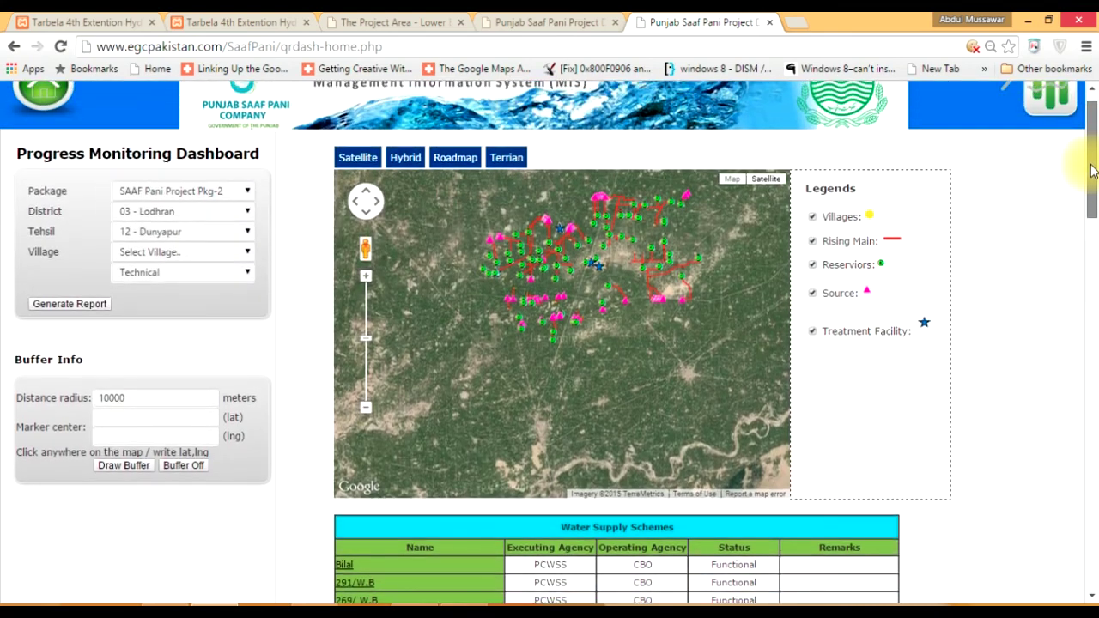
pyautogui.click(814, 218)
pyautogui.click(812, 241)
pyautogui.click(813, 265)
pyautogui.click(812, 293)
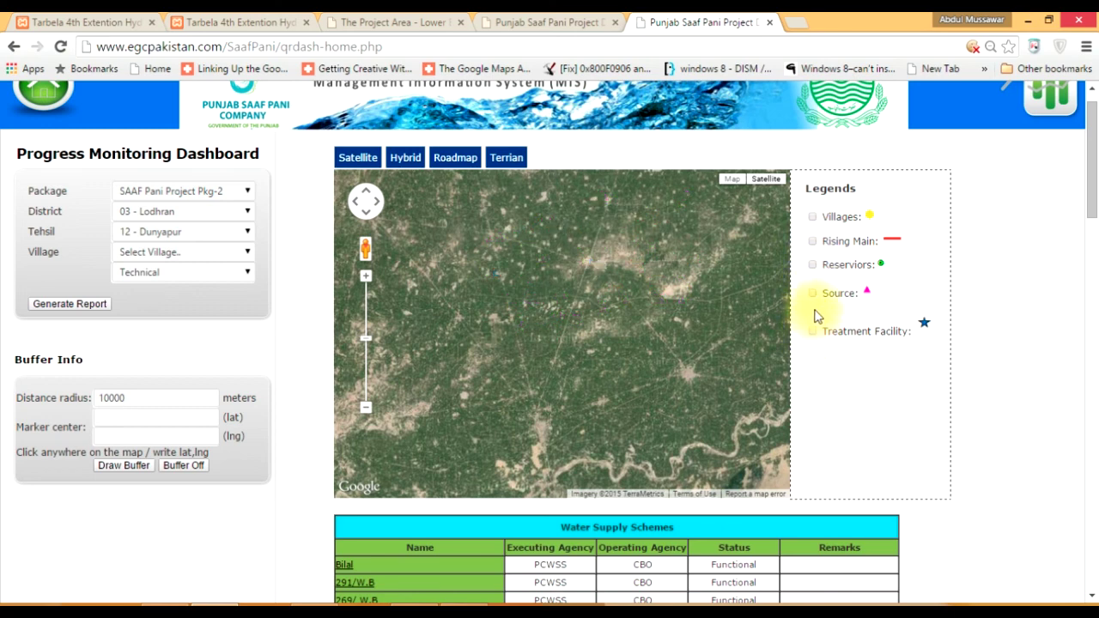
# - Show the Source, Treatment Facility, Reserviors, Rising Main and Villages layers on the map again
pyautogui.click(813, 293)
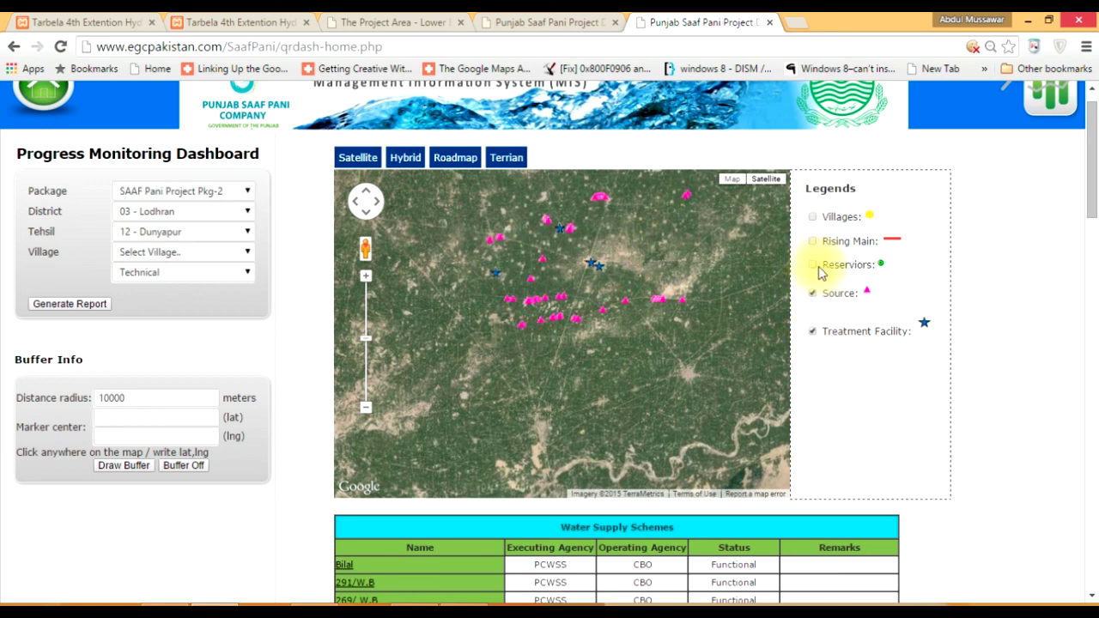
pyautogui.click(814, 266)
pyautogui.click(813, 241)
pyautogui.click(813, 217)
# - Zoom the map in on the two neighbouring treatment facilities inside the large village area of Dunyapur
pyautogui.scroll(2, 644, 240)
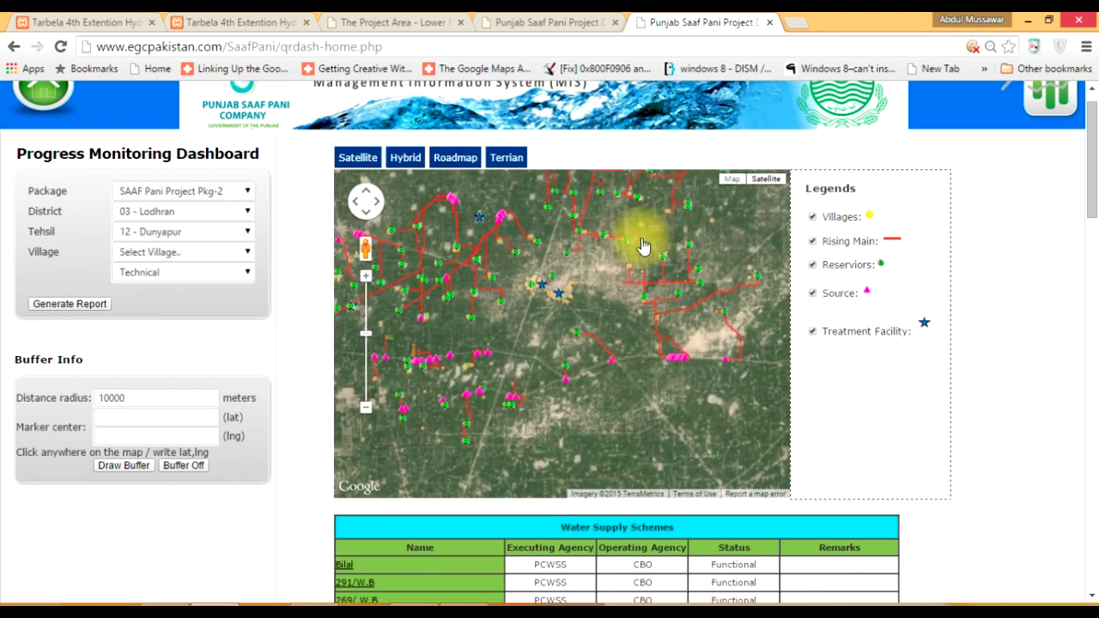
pyautogui.scroll(2, 640, 237)
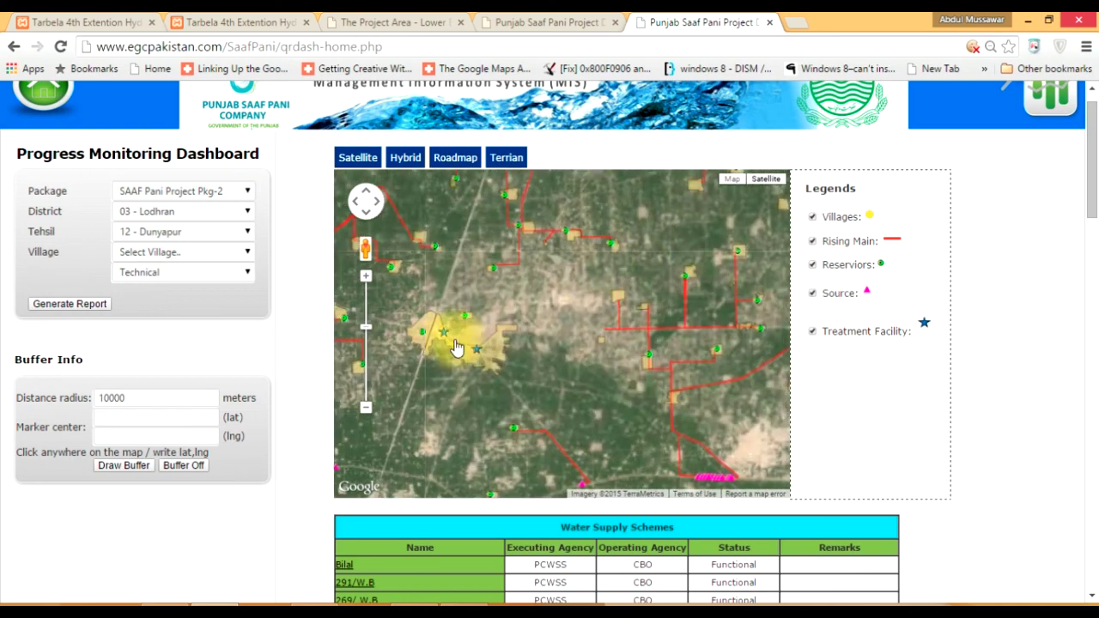
pyautogui.scroll(1, 455, 359)
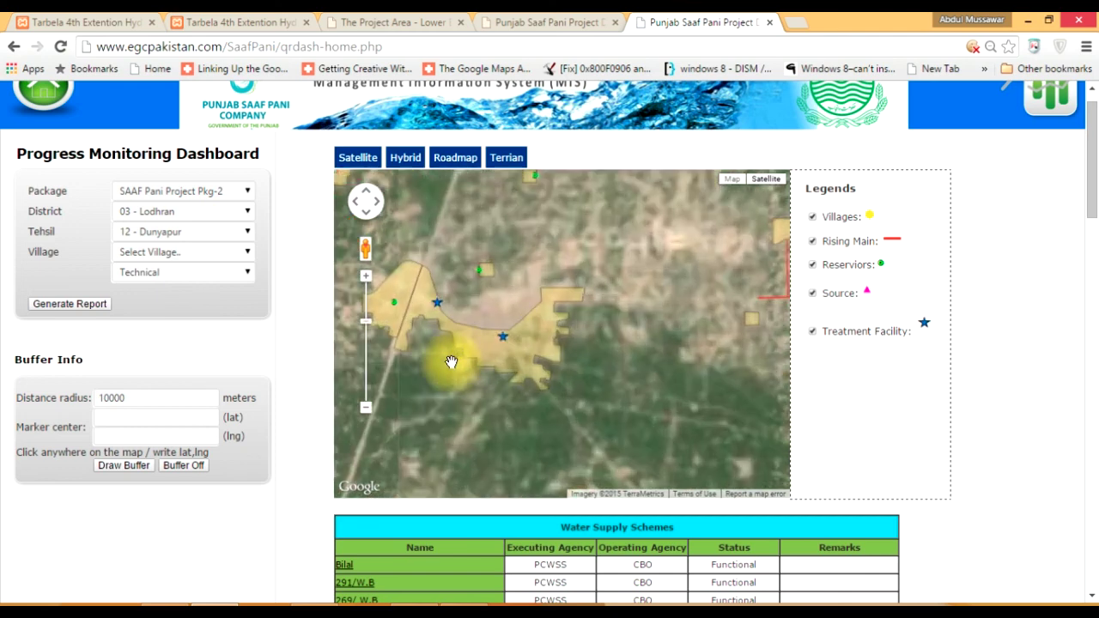
pyautogui.scroll(-1, 497, 361)
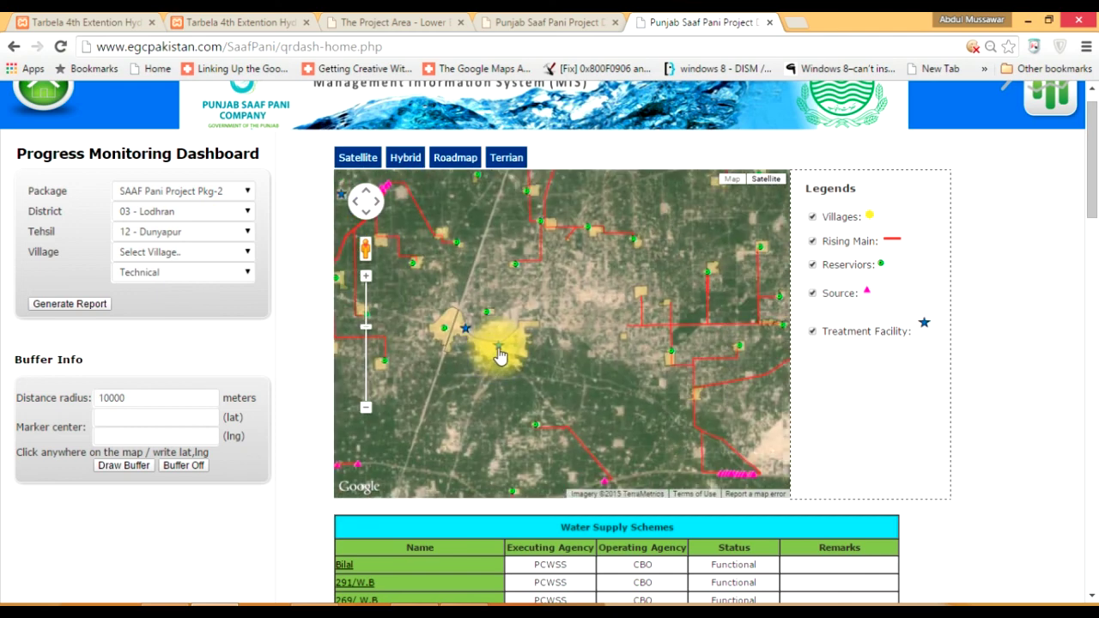
pyautogui.moveTo(500, 356)
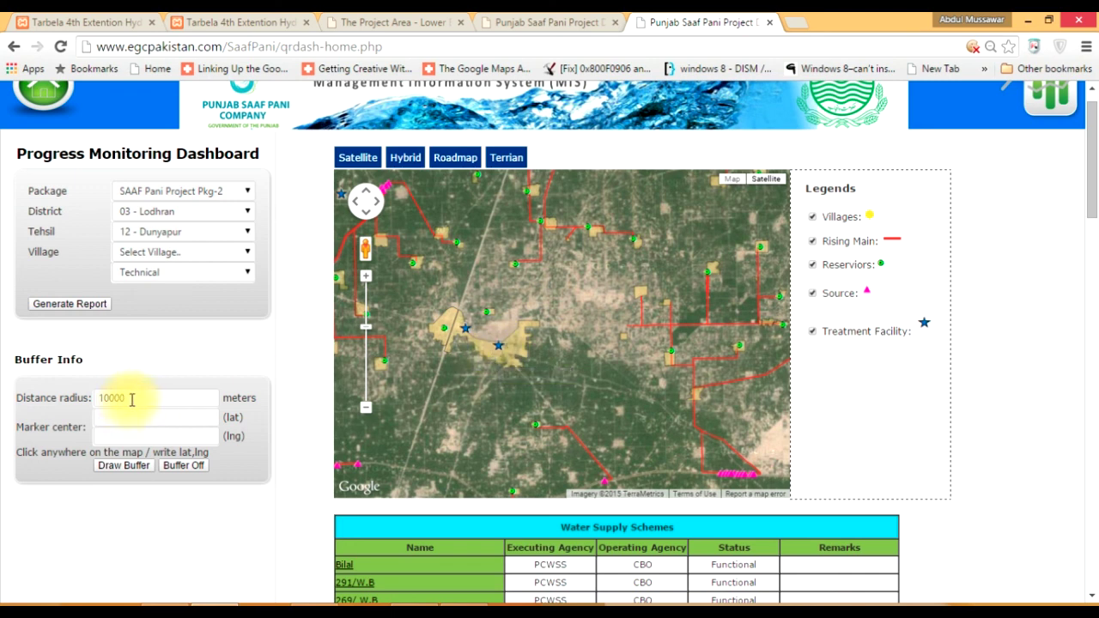
# - Set the buffer's distance radius to 2000 meters and view the details of the Dunya Pur East treatment facility
pyautogui.moveTo(131, 397); pyautogui.dragTo(86, 404)
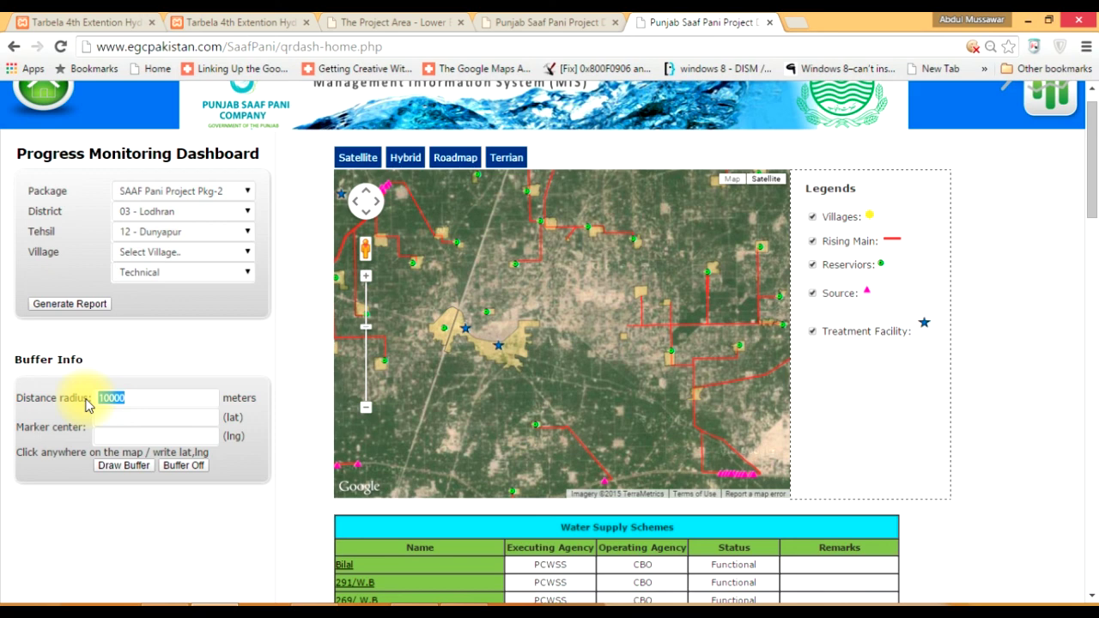
pyautogui.write('20')
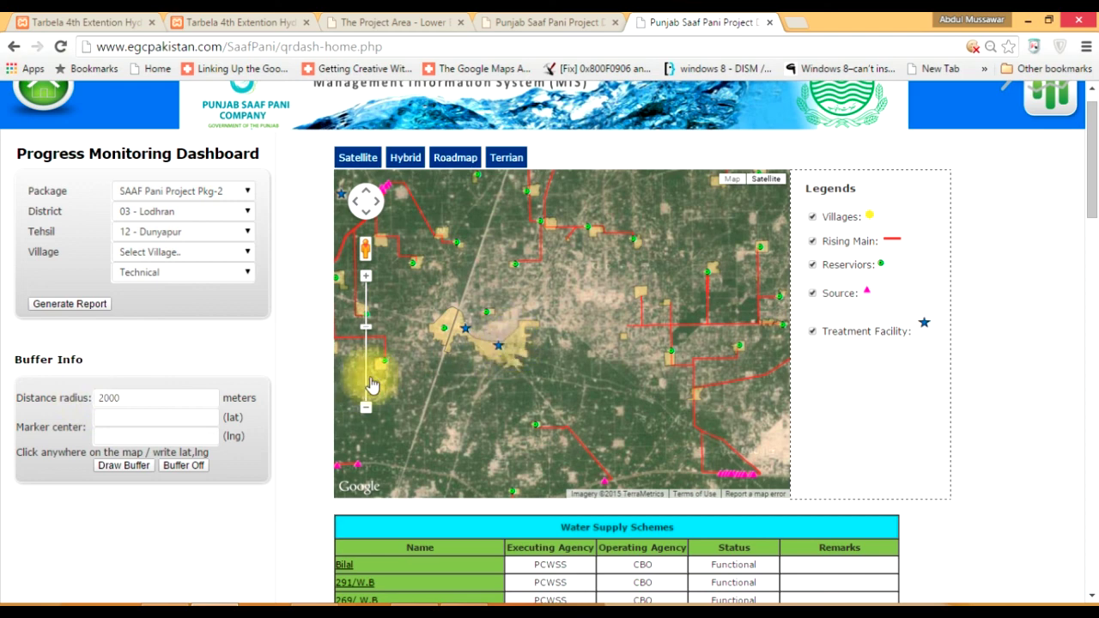
pyautogui.click(500, 344)
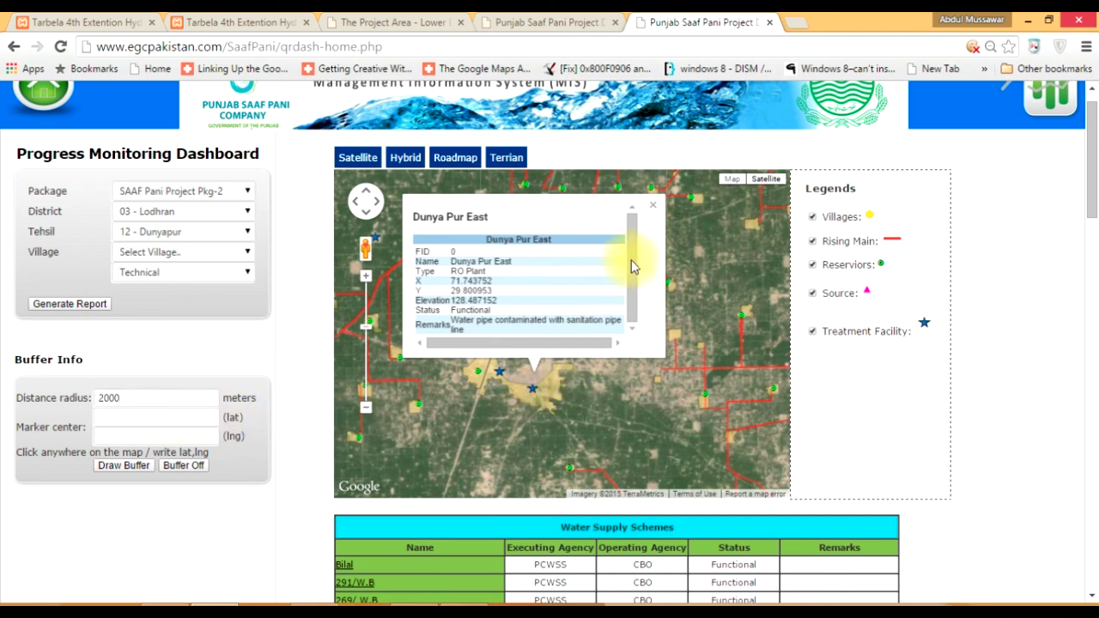
pyautogui.click(655, 213)
# - Pick a buffer center just north of the Dunya Pur East facility, draw the 2000-meter buffer and inspect the area it covers
pyautogui.click(123, 466)
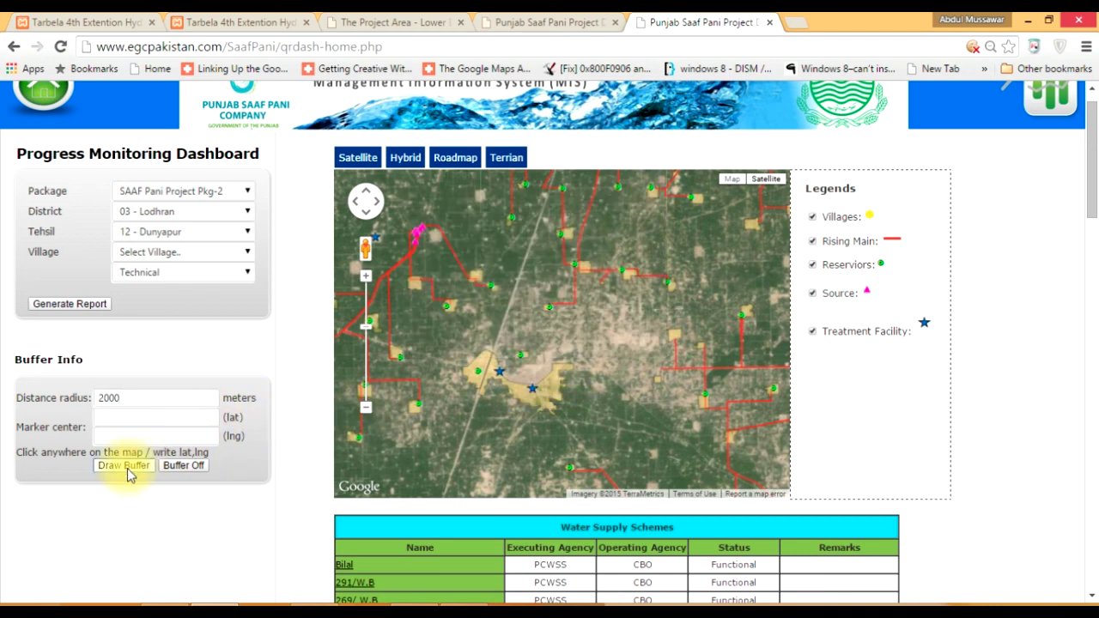
pyautogui.click(531, 388)
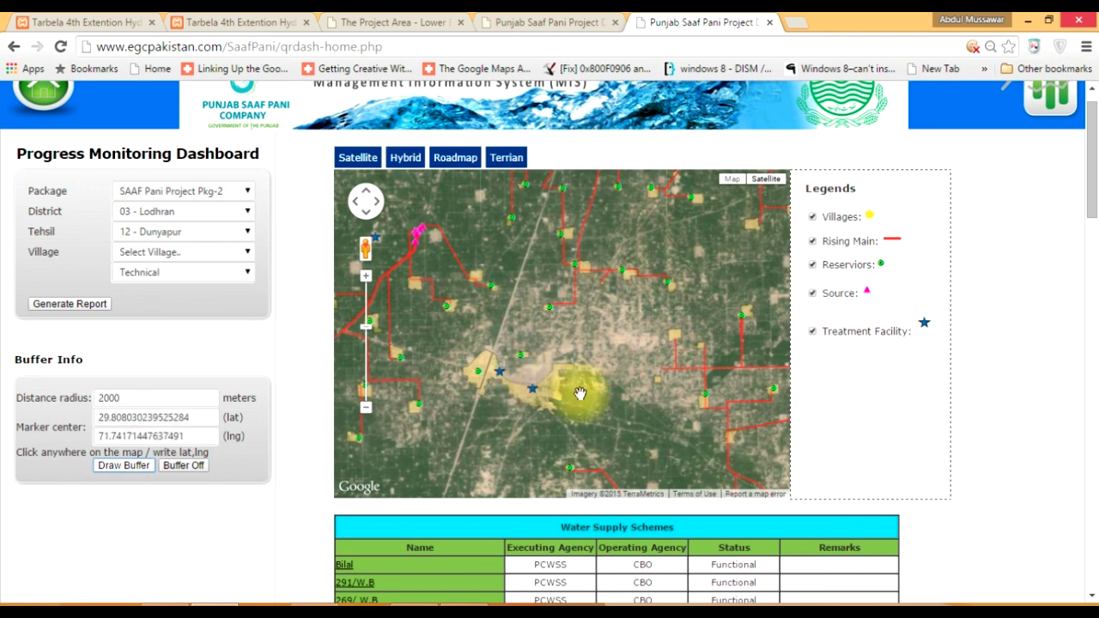
pyautogui.click(125, 465)
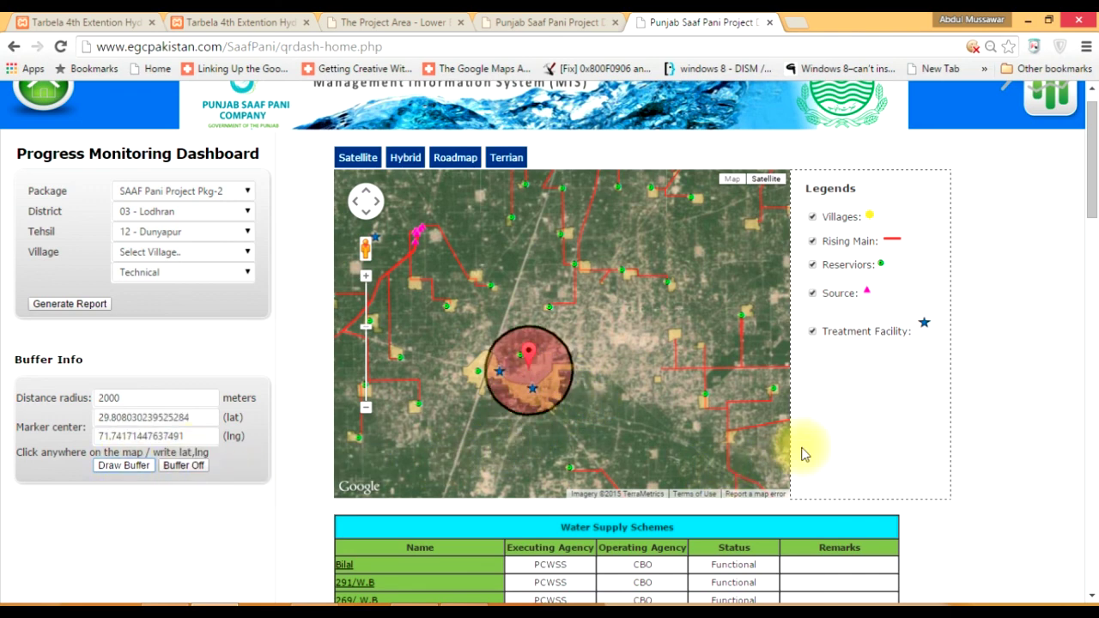
pyautogui.scroll(1, 520, 414)
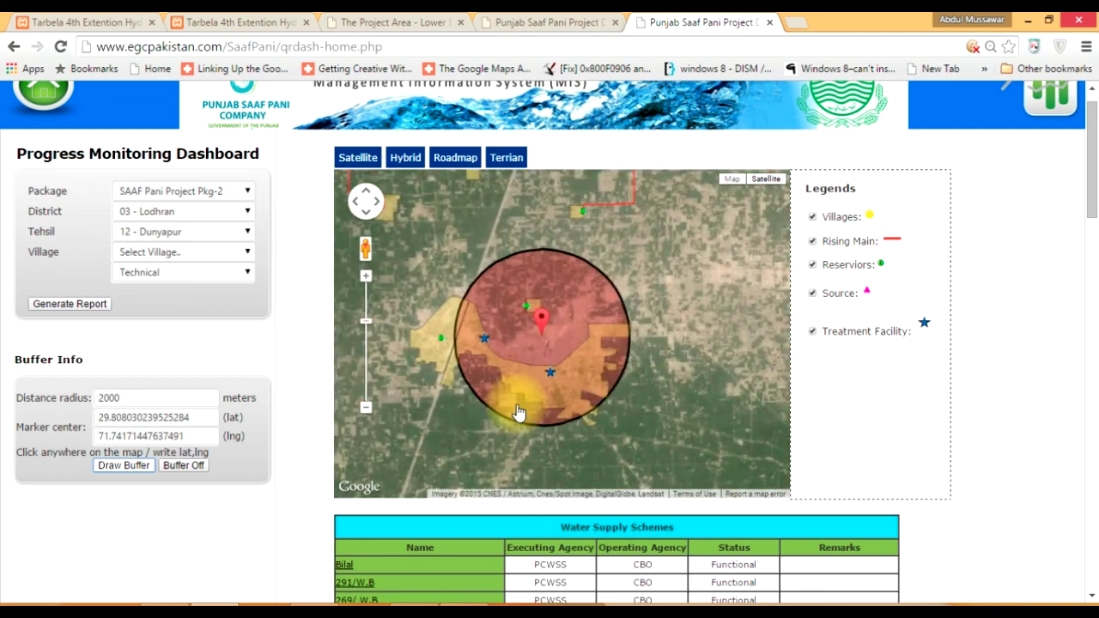
pyautogui.scroll(1, 519, 414)
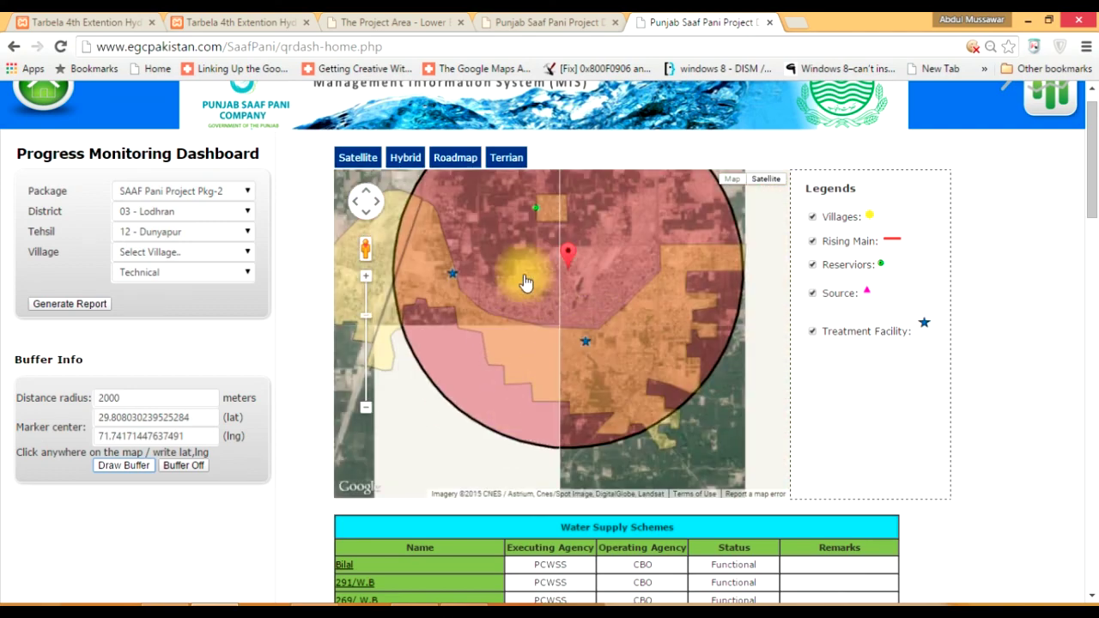